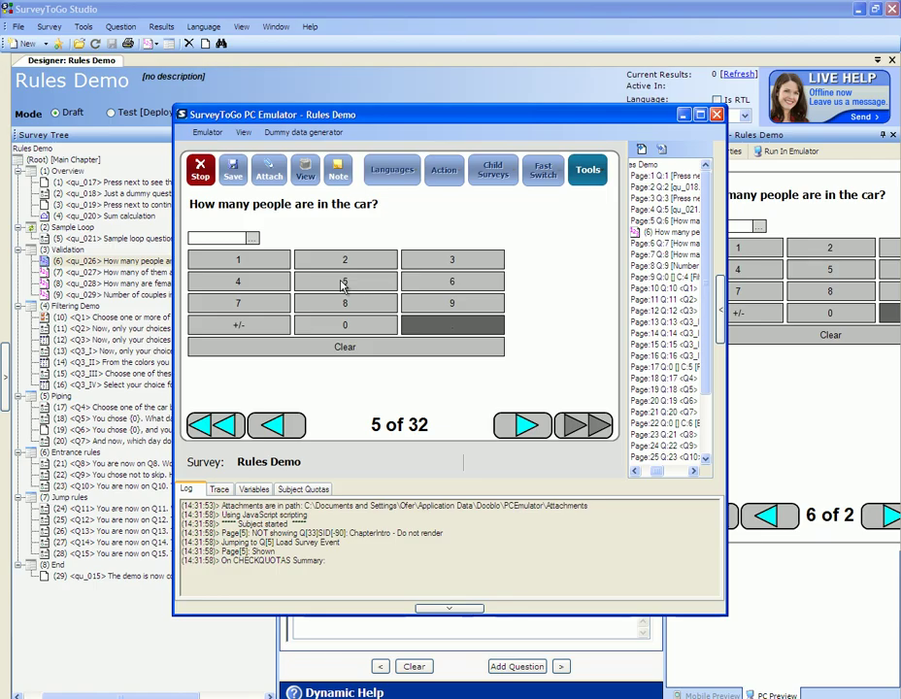
Test the people-in-the-car question with 9, dismiss the validation message, and answer 7 to advance to the males question
{"action": "left_click", "coordinate": [525, 424]}
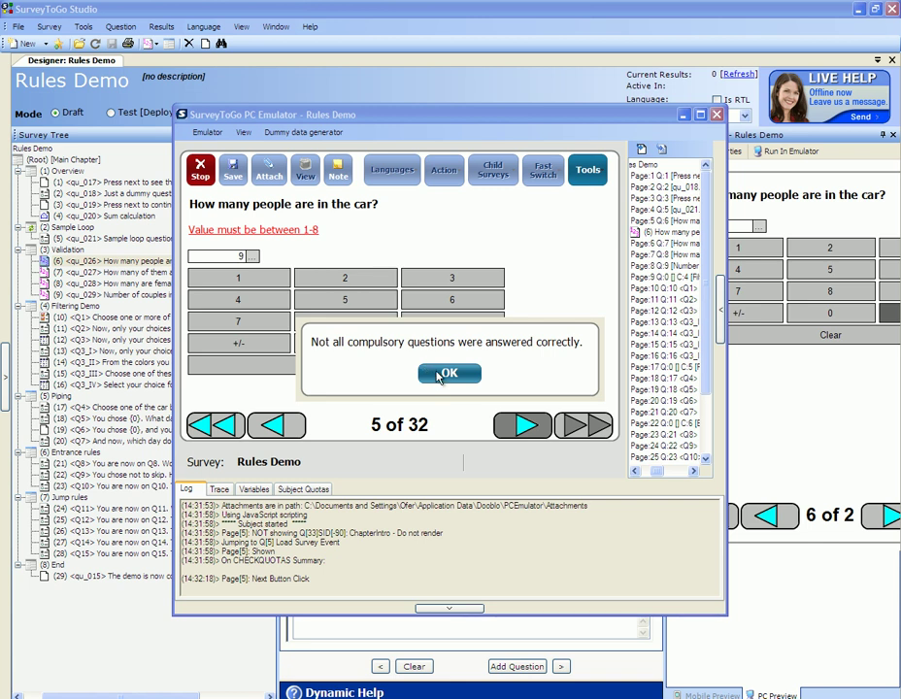
{"action": "left_click", "coordinate": [445, 376]}
{"action": "left_click", "coordinate": [432, 370]}
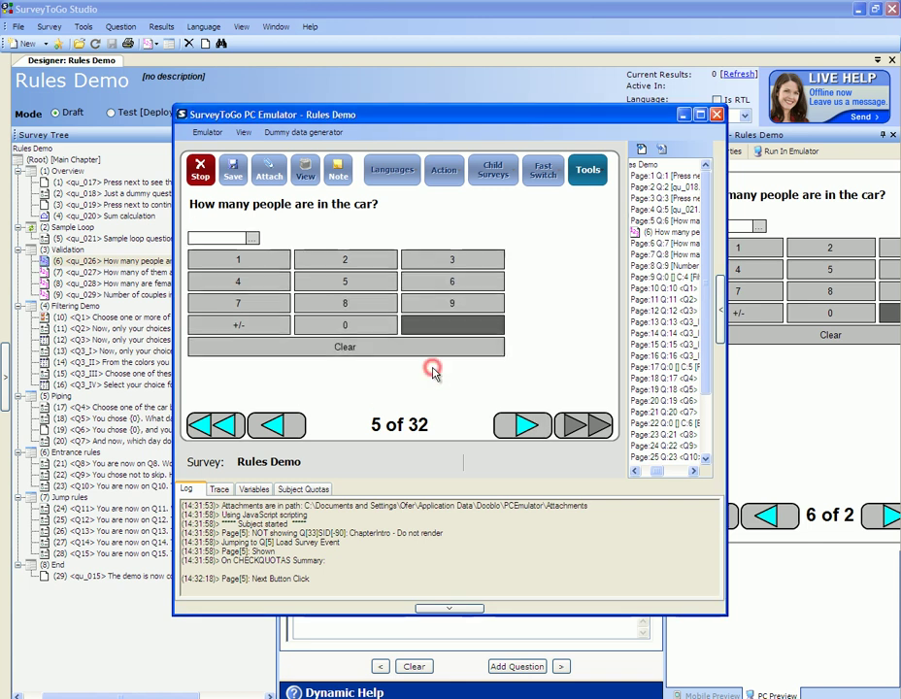
{"action": "left_click", "coordinate": [282, 305]}
{"action": "left_click", "coordinate": [521, 426]}
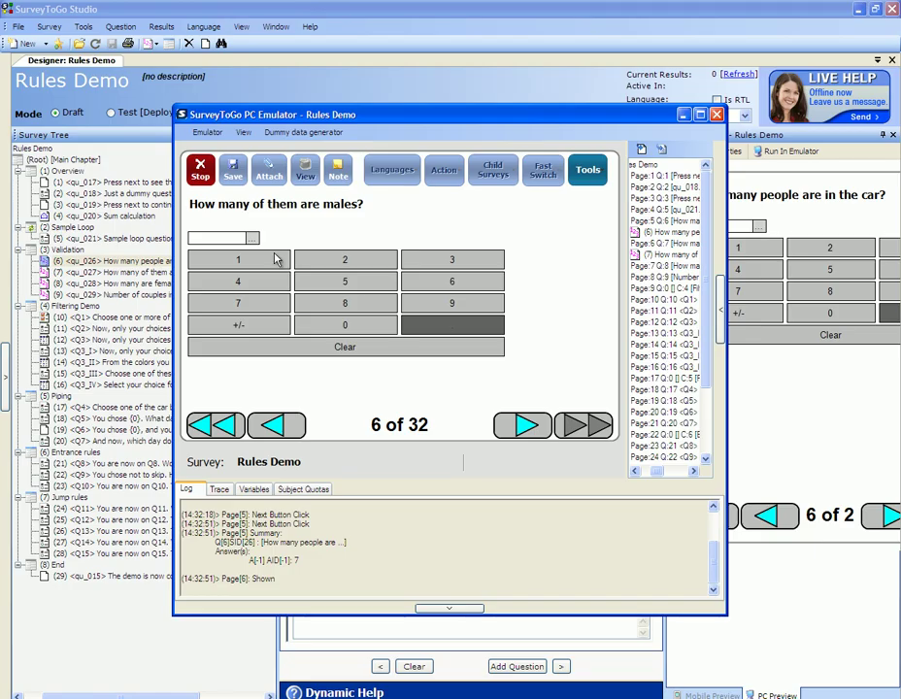
Test the males question with 8, clear the rejected answer, and submit 6 instead
{"action": "left_click", "coordinate": [314, 303]}
{"action": "left_click", "coordinate": [526, 427]}
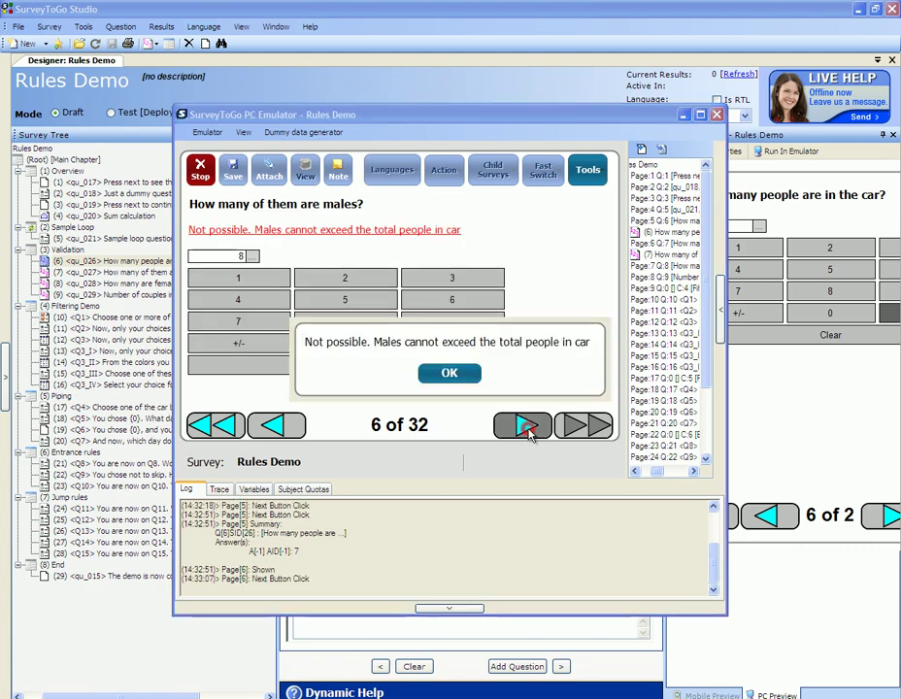
{"action": "left_click", "coordinate": [447, 374]}
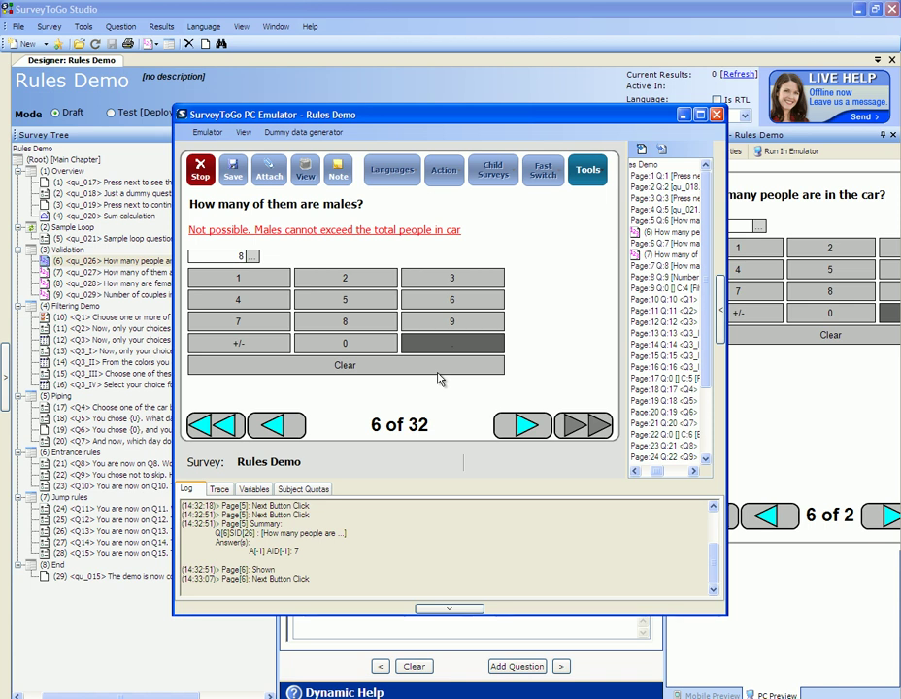
{"action": "left_click", "coordinate": [384, 368]}
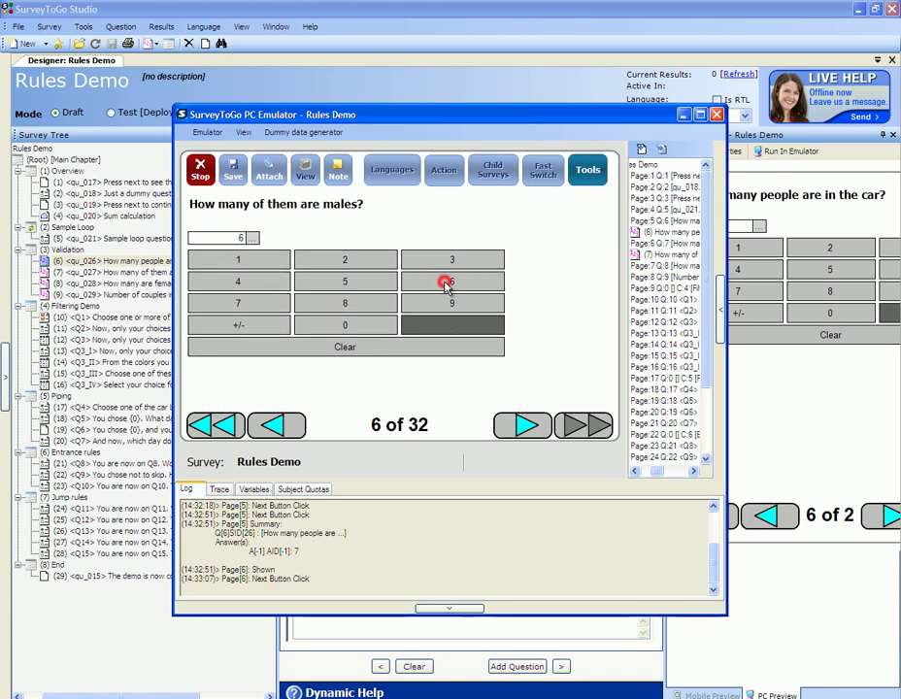
{"action": "left_click", "coordinate": [518, 428]}
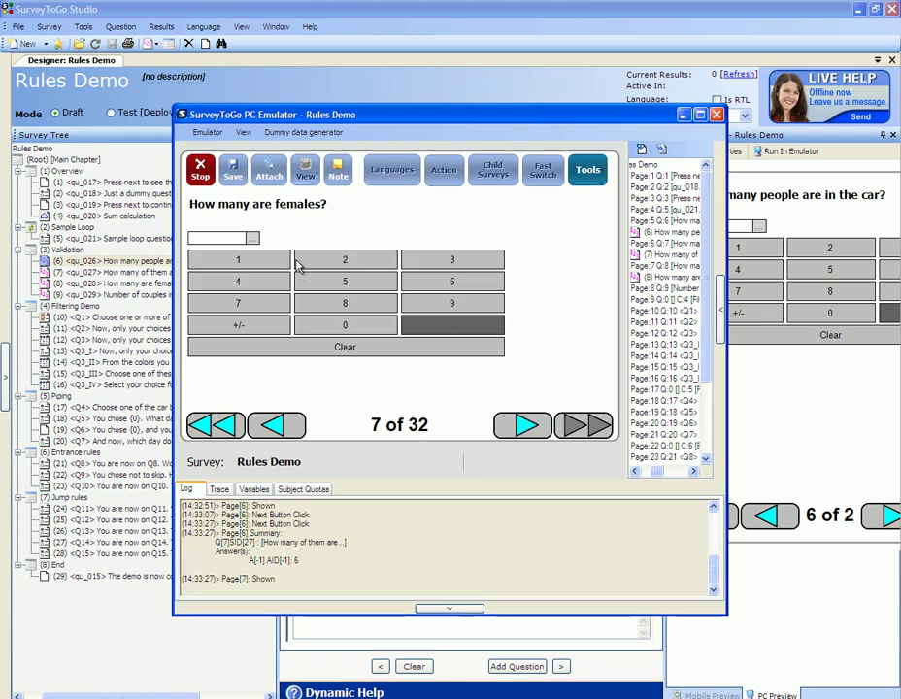
Test the females question with 3, clear the rejected answer, and submit 1 instead
{"action": "left_click", "coordinate": [427, 264]}
{"action": "left_click", "coordinate": [522, 426]}
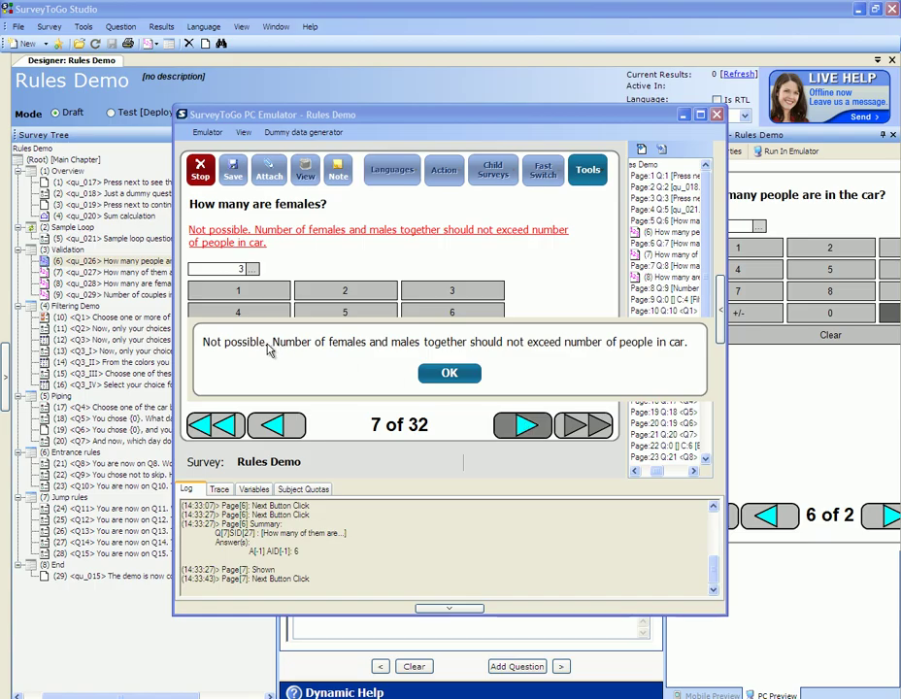
{"action": "left_click", "coordinate": [450, 374]}
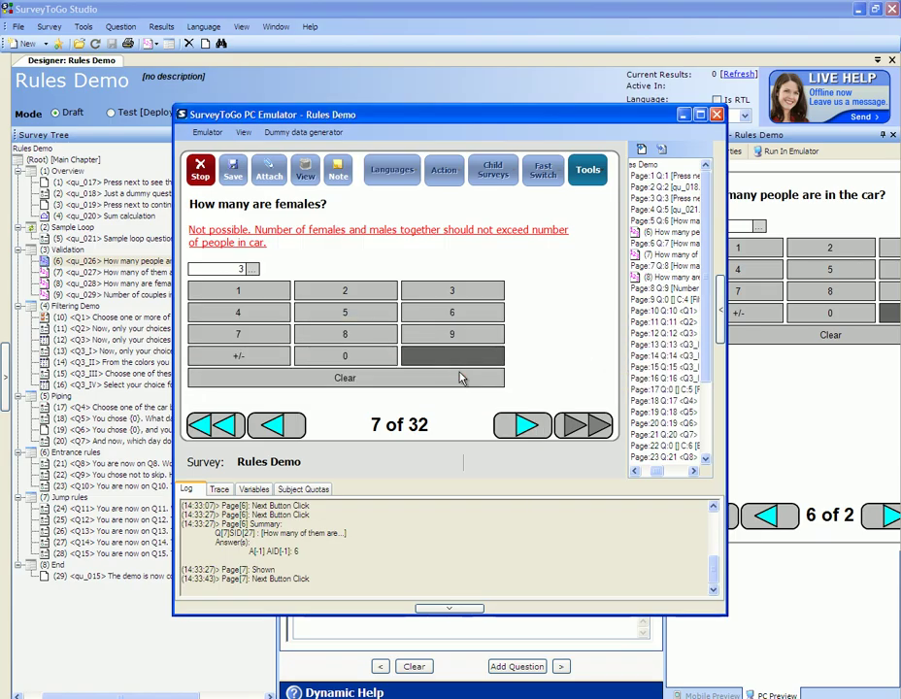
{"action": "left_click", "coordinate": [460, 378]}
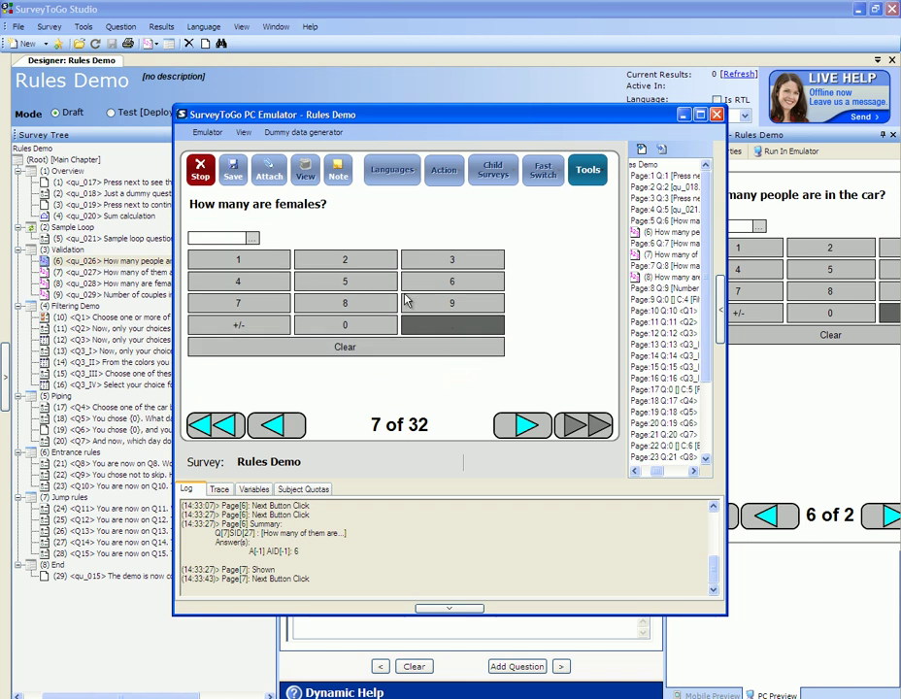
{"action": "left_click", "coordinate": [257, 267]}
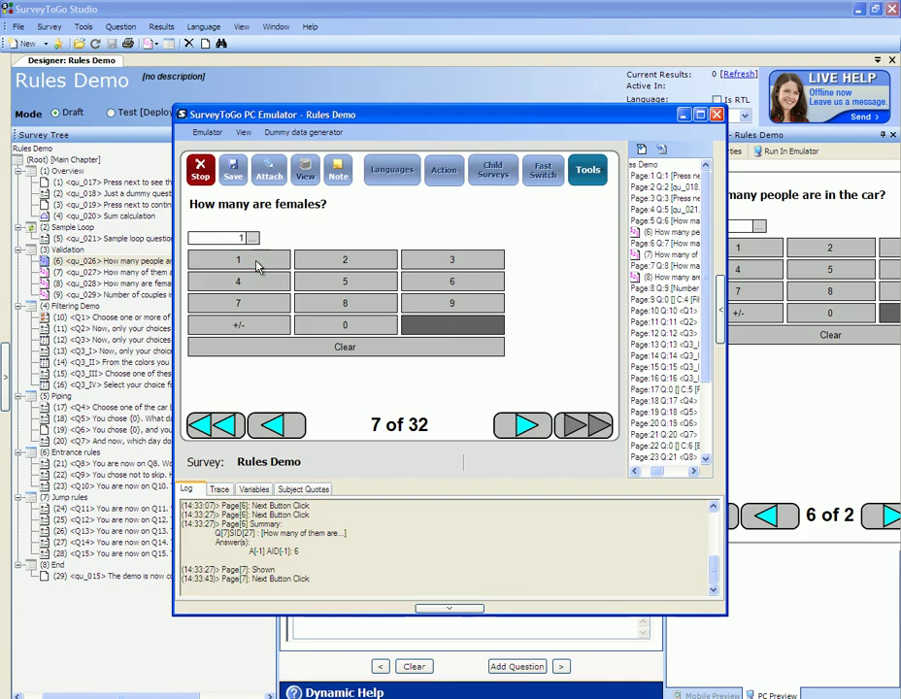
{"action": "left_click", "coordinate": [522, 427]}
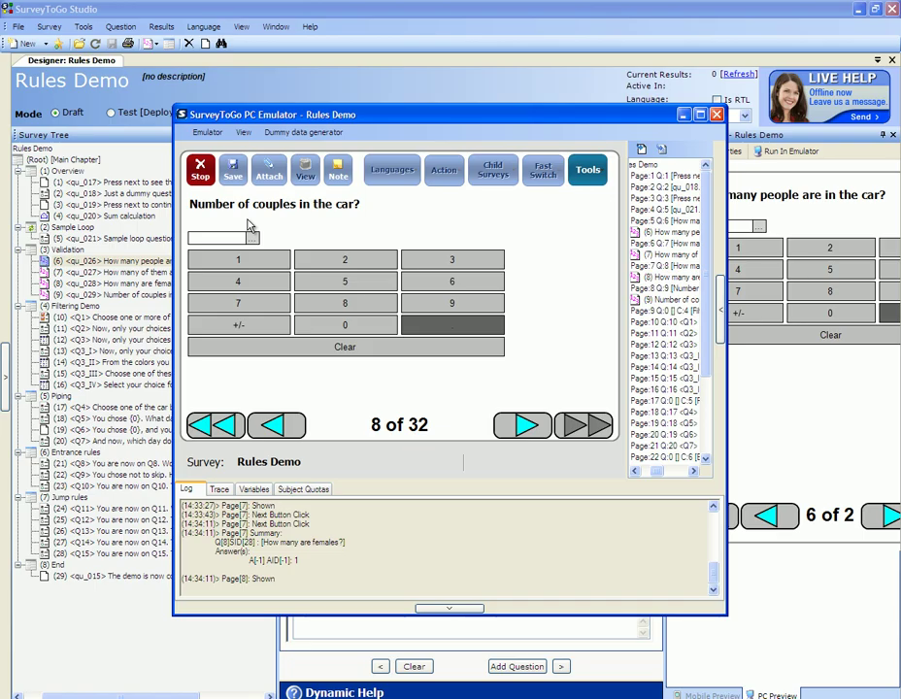
Test the number-of-couples question with 2, clear the rejected answer, and submit 1 to move on to the filtering section
{"action": "left_click", "coordinate": [318, 263]}
{"action": "left_click", "coordinate": [527, 426]}
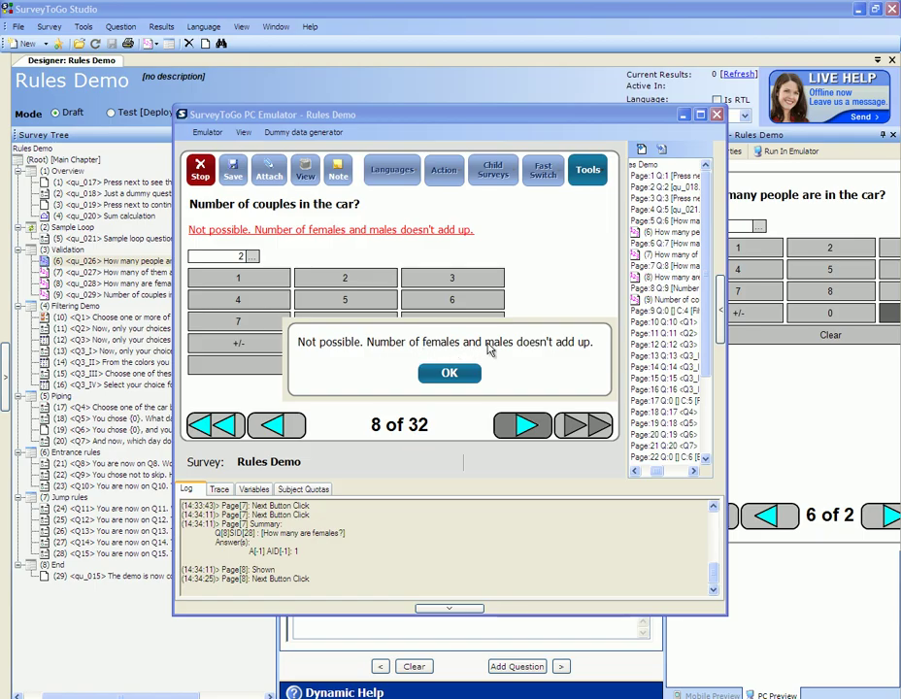
{"action": "left_click", "coordinate": [448, 376]}
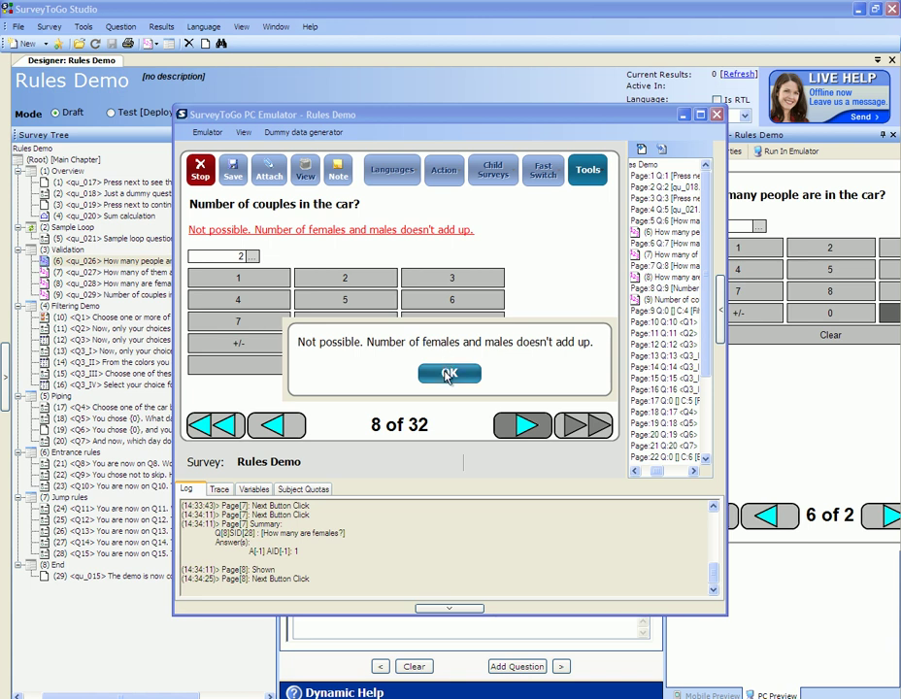
{"action": "left_click", "coordinate": [445, 369]}
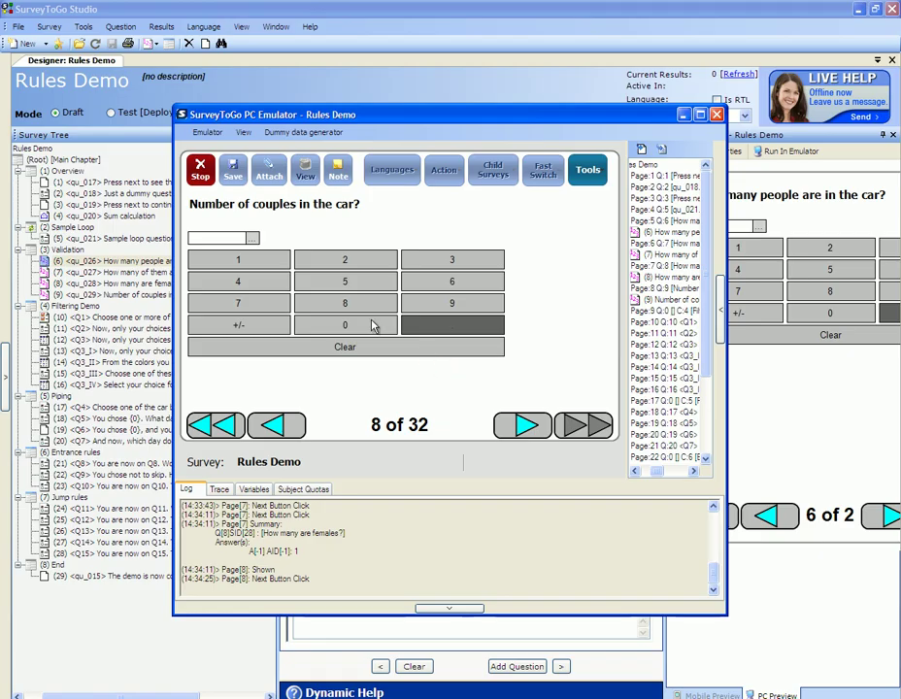
{"action": "left_click", "coordinate": [281, 264]}
{"action": "left_click", "coordinate": [512, 425]}
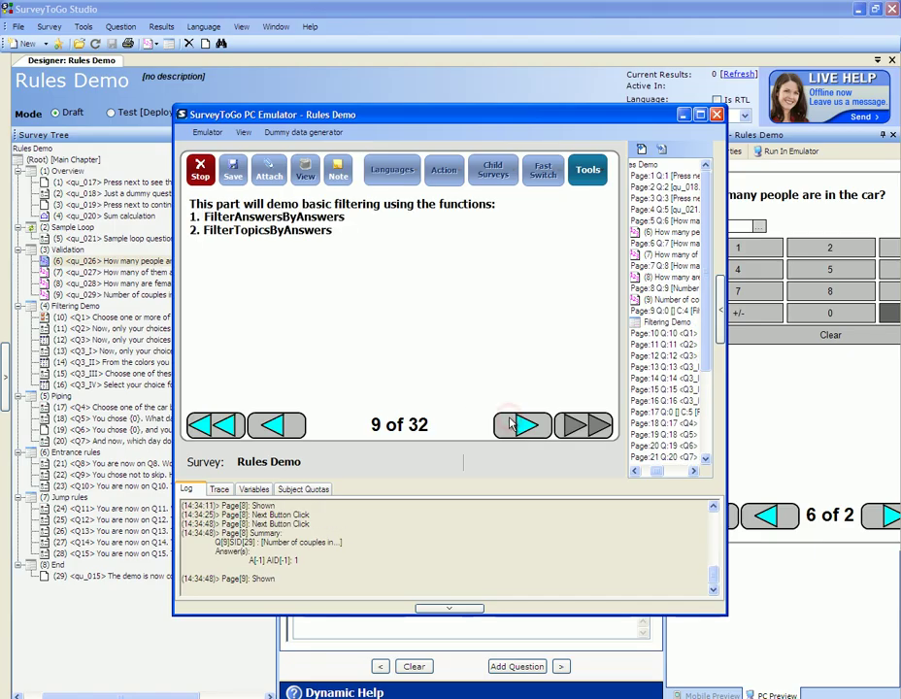
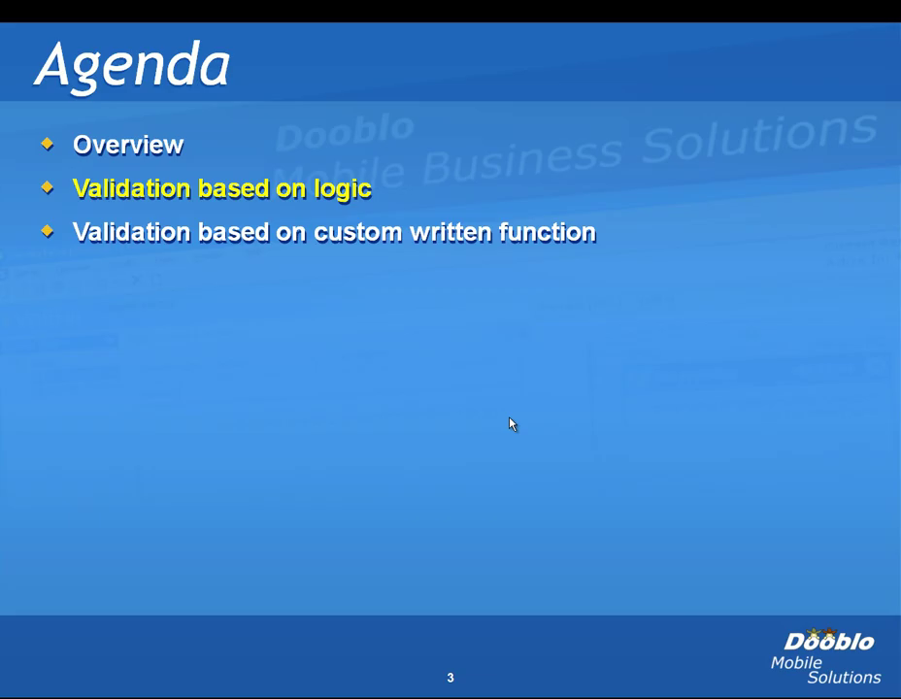
Switch to SurveyToGo Studio and review the wording and the lower and upper answer limits of the people-in-the-car question
{"action": "key", "text": "alt+Tab"}
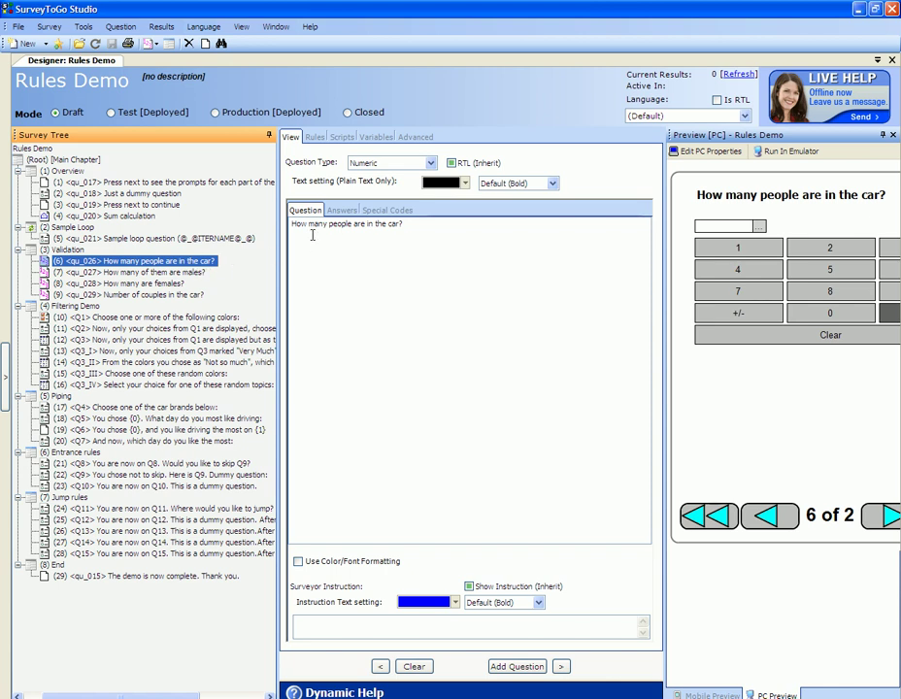
{"action": "left_click_drag", "start_coordinate": [292, 224], "coordinate": [393, 226]}
{"action": "left_click", "coordinate": [393, 226]}
{"action": "left_click", "coordinate": [341, 210]}
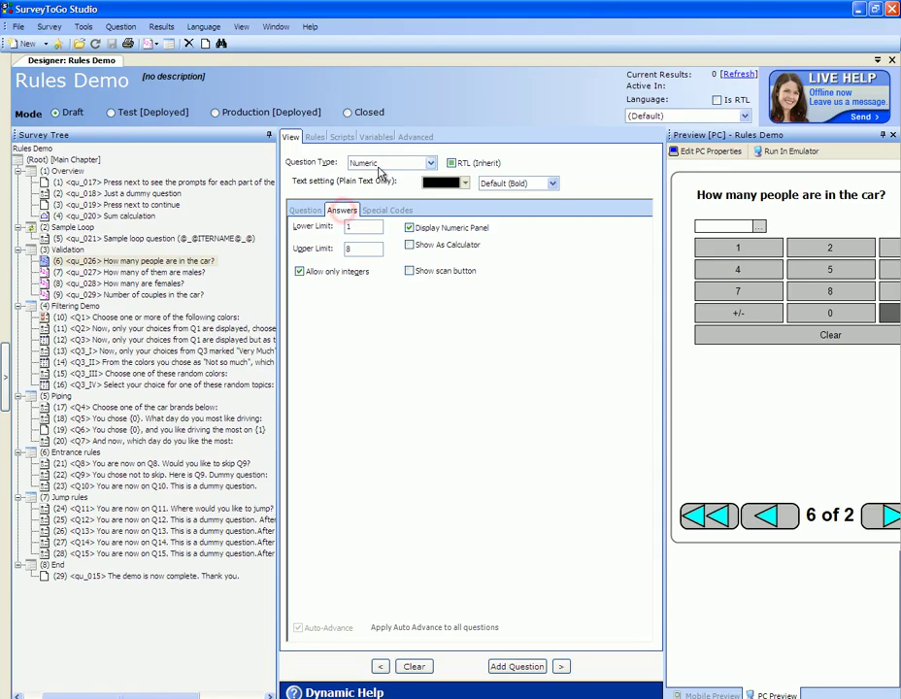
{"action": "left_click", "coordinate": [354, 225]}
{"action": "double_click", "coordinate": [348, 250]}
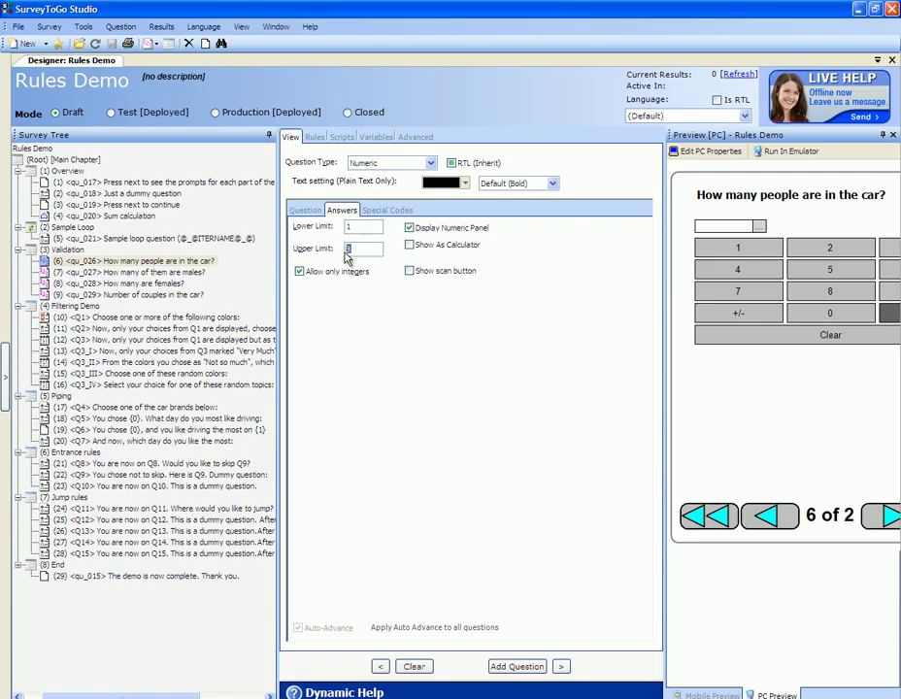
Review the wording and numeric answer limits of question 7, "How many of them are males?"
{"action": "left_click", "coordinate": [187, 272]}
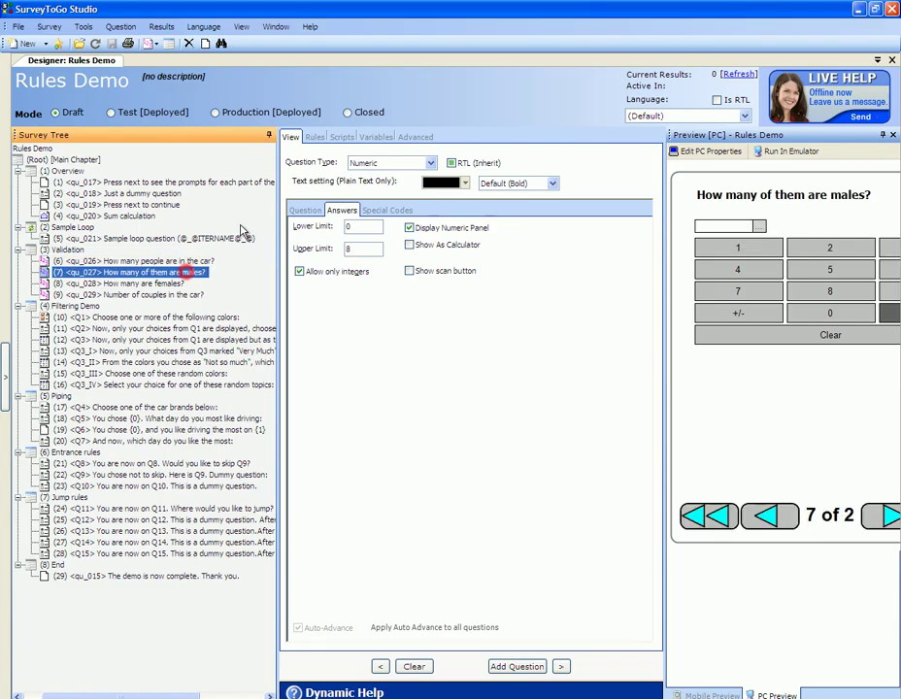
{"action": "left_click", "coordinate": [305, 209]}
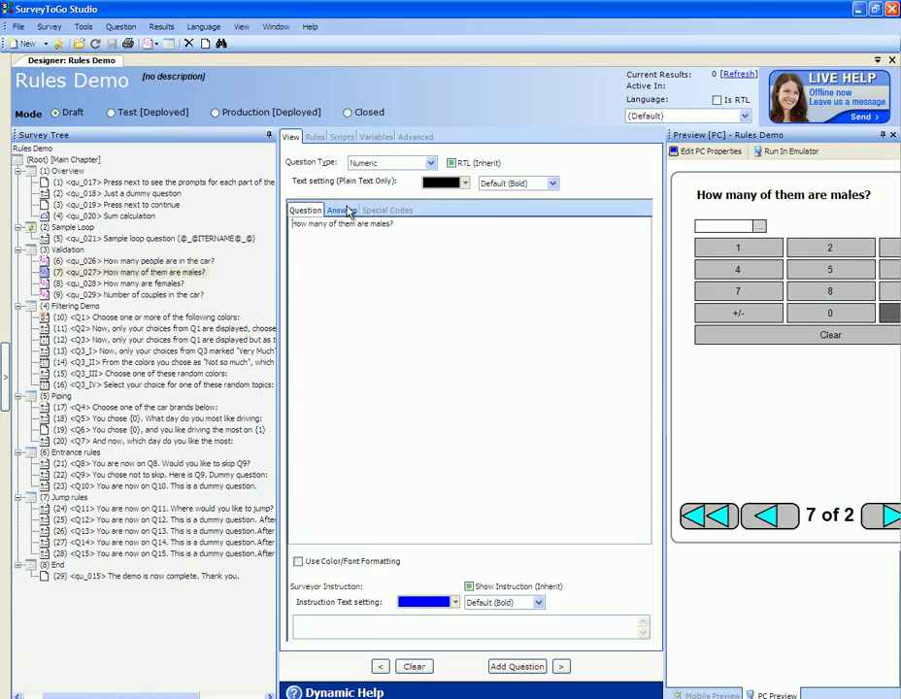
{"action": "left_click", "coordinate": [345, 210]}
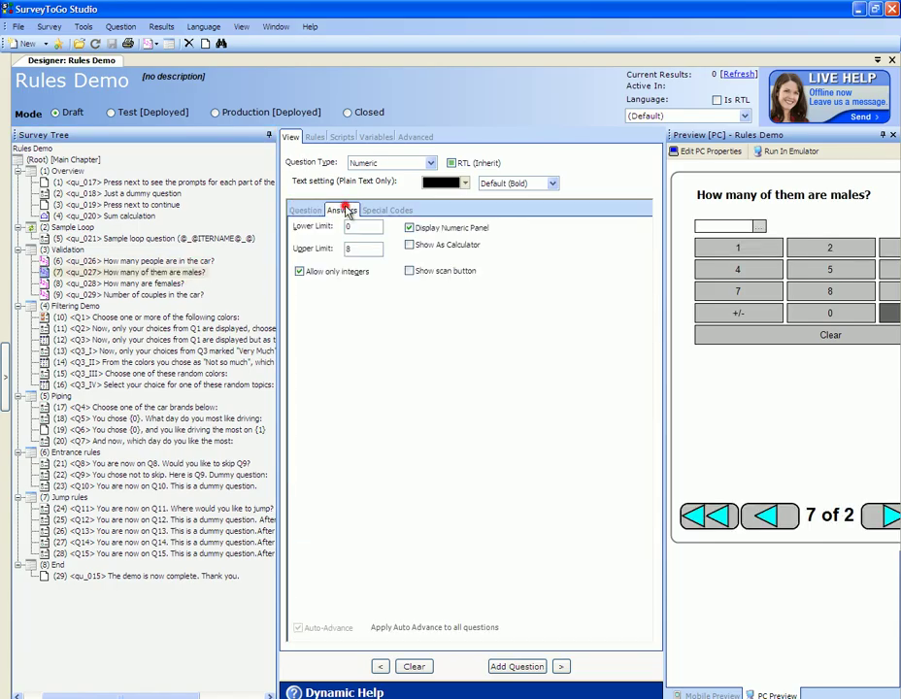
{"action": "double_click", "coordinate": [348, 249]}
{"action": "left_click", "coordinate": [306, 212]}
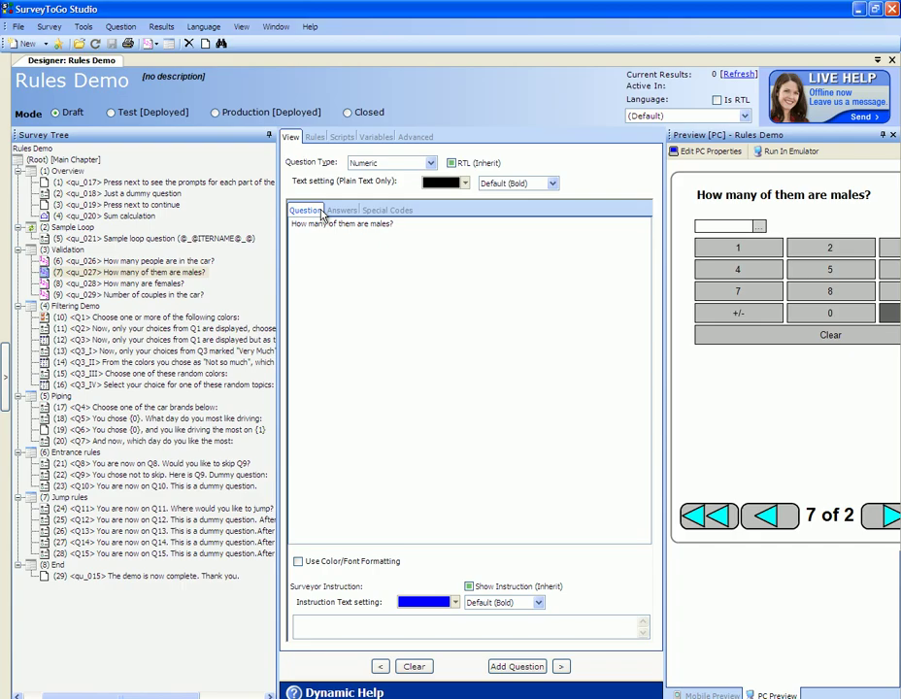
Examine the males question's validation rule, widening the message column to read its condition and message
{"action": "left_click", "coordinate": [315, 138]}
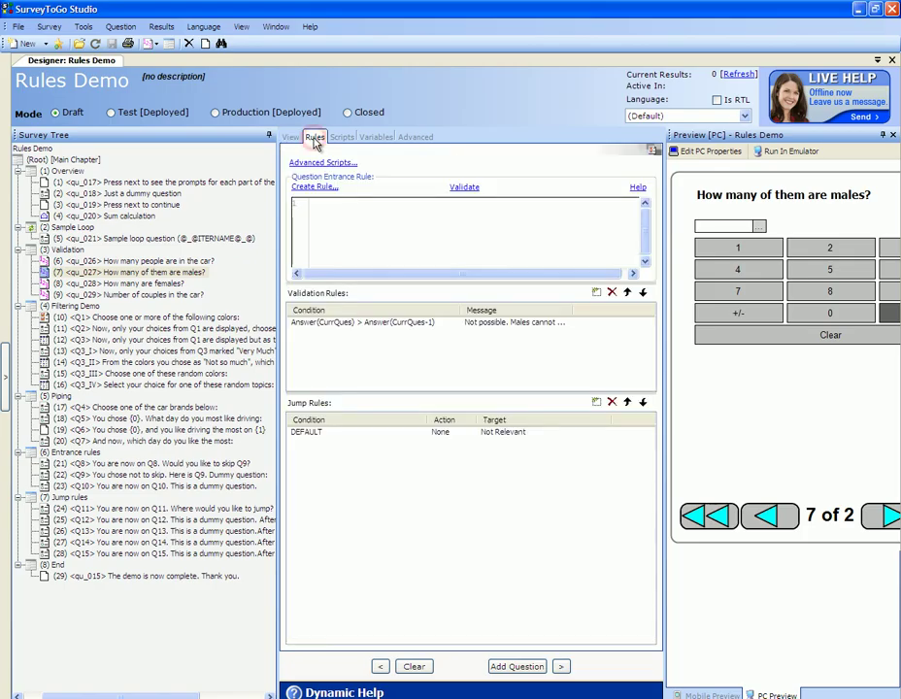
{"action": "left_click", "coordinate": [321, 323]}
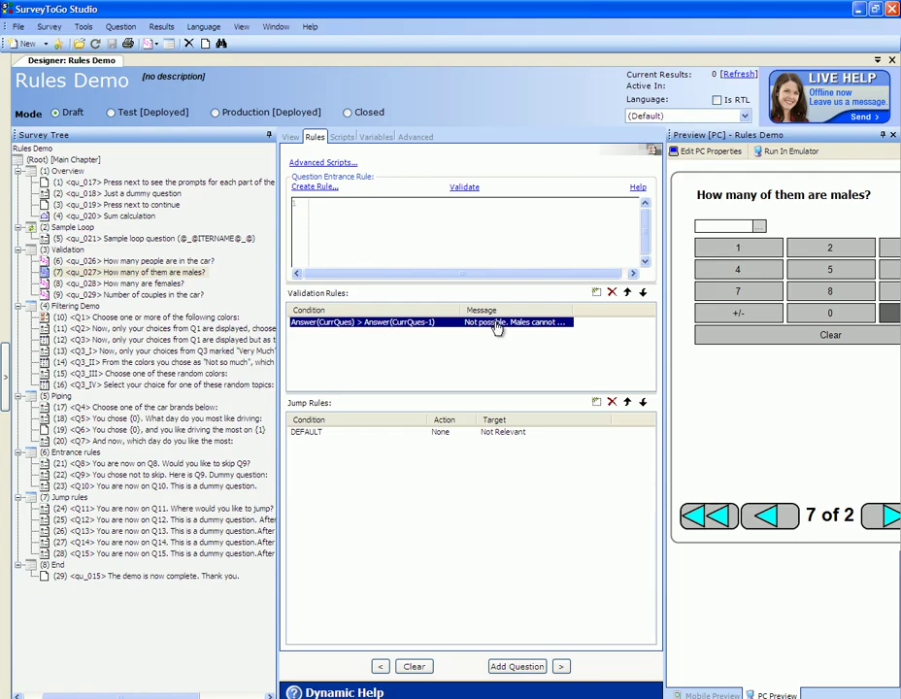
{"action": "left_click_drag", "start_coordinate": [574, 309], "coordinate": [653, 309]}
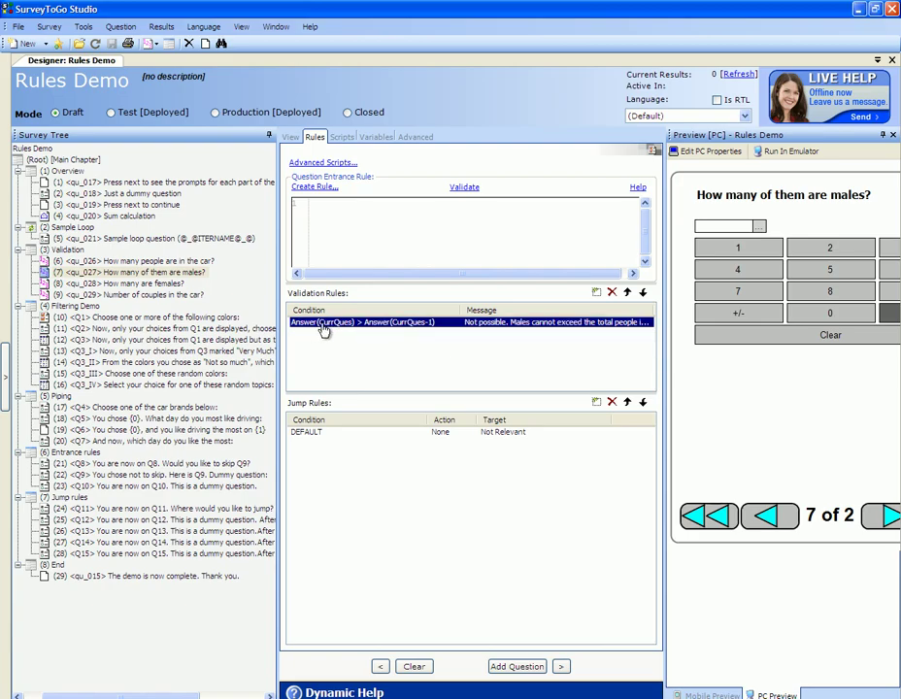
{"action": "left_click", "coordinate": [397, 324]}
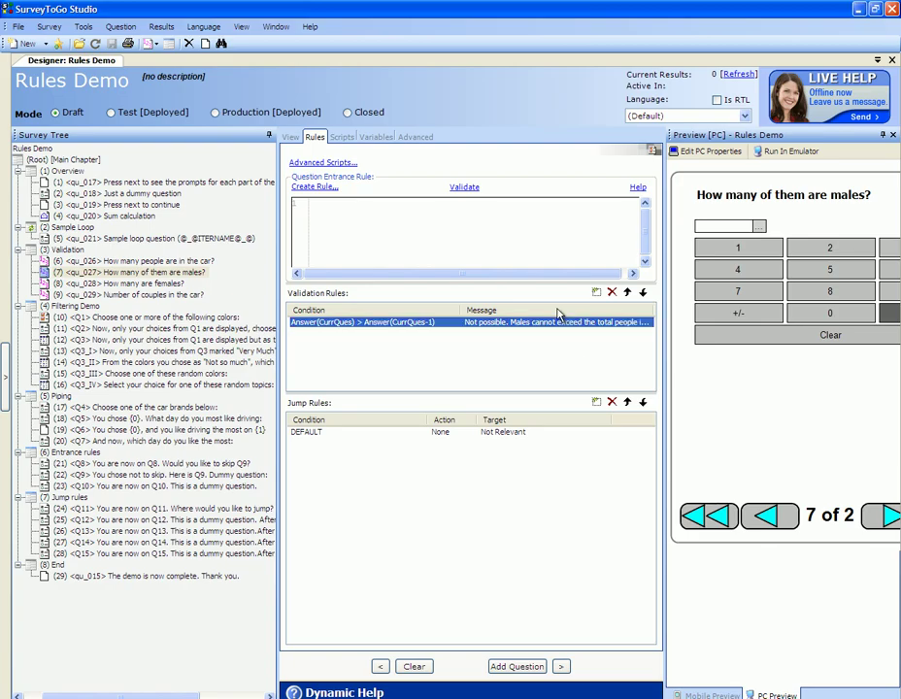
{"action": "left_click", "coordinate": [425, 322]}
Add a blank validation rule to the males question and delete it again
{"action": "left_click", "coordinate": [598, 294]}
{"action": "left_click", "coordinate": [330, 334]}
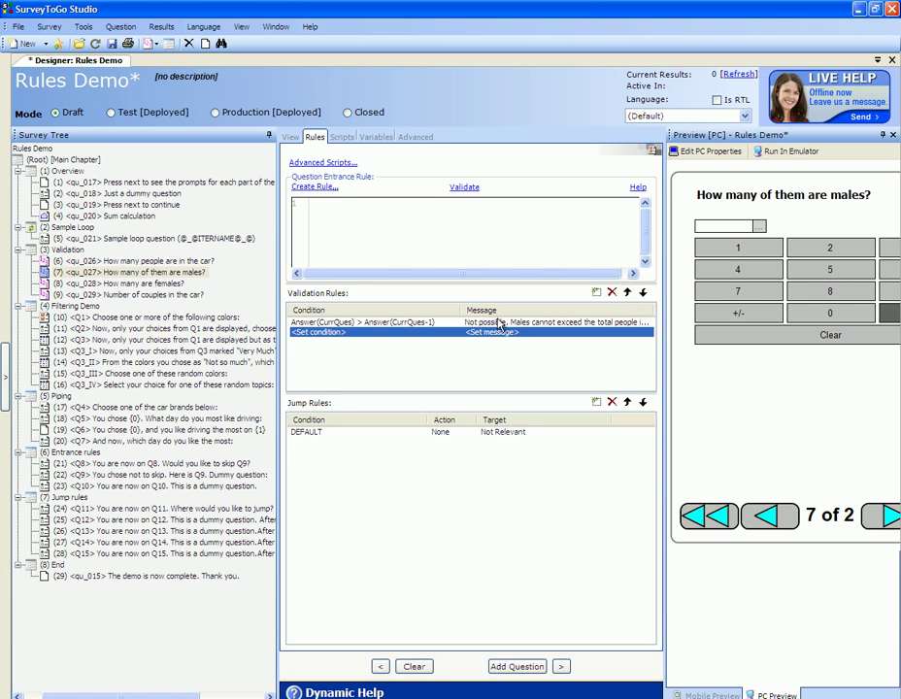
{"action": "left_click", "coordinate": [612, 294]}
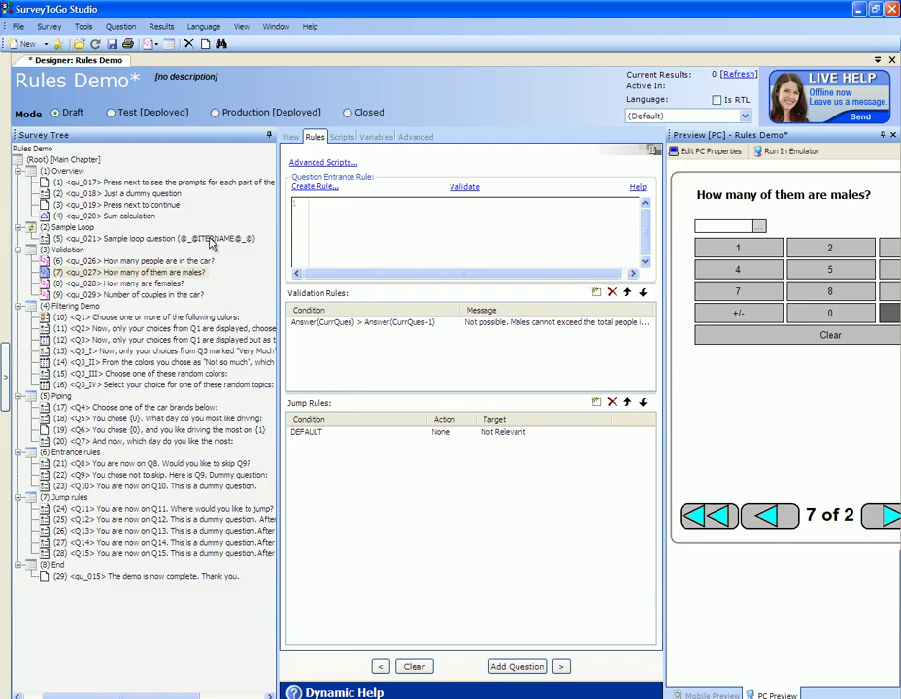
Review the wording and the lower and upper answer limits of question 8, "How many are females?"
{"action": "left_click", "coordinate": [289, 137]}
{"action": "left_click", "coordinate": [129, 282]}
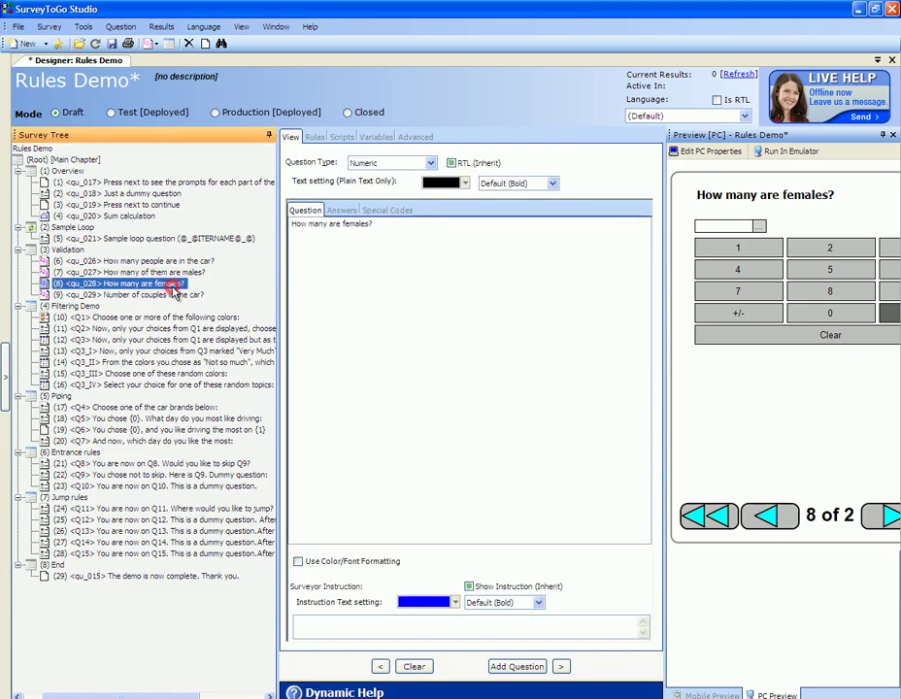
{"action": "left_click_drag", "start_coordinate": [385, 225], "coordinate": [293, 226]}
{"action": "left_click", "coordinate": [301, 225]}
{"action": "left_click", "coordinate": [338, 211]}
{"action": "left_click", "coordinate": [354, 227]}
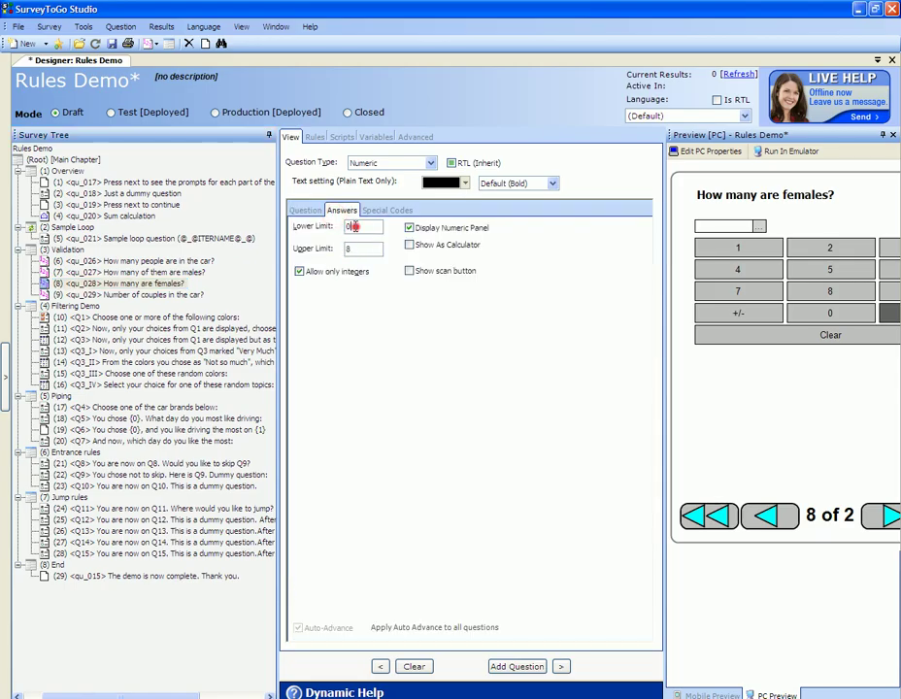
{"action": "left_click", "coordinate": [356, 248]}
Examine the females question's validation rules, focusing on the condition comparing its answer with question 6
{"action": "left_click", "coordinate": [314, 137]}
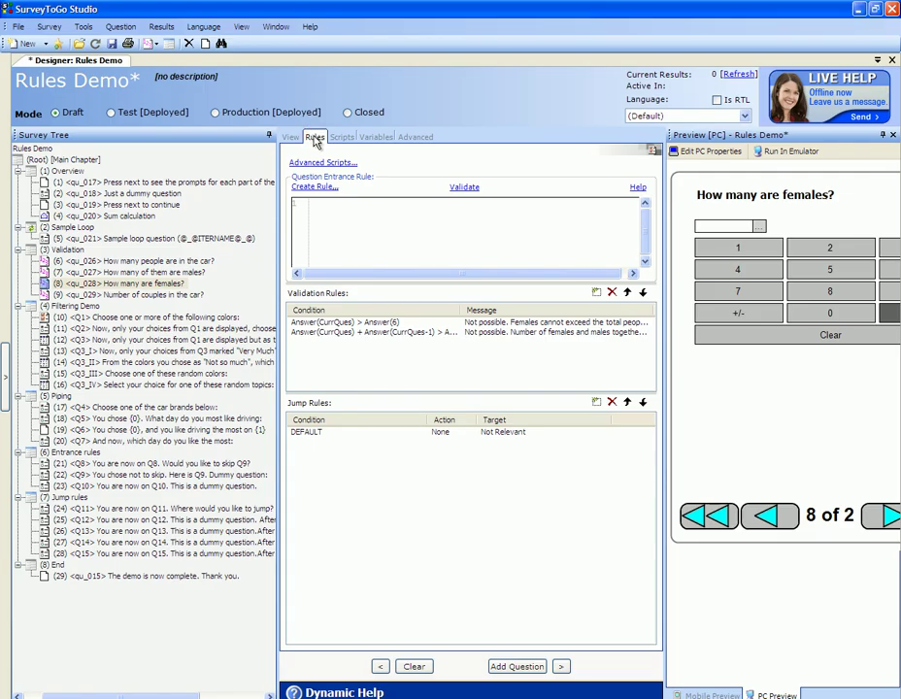
{"action": "left_click", "coordinate": [391, 323]}
{"action": "left_click", "coordinate": [387, 324]}
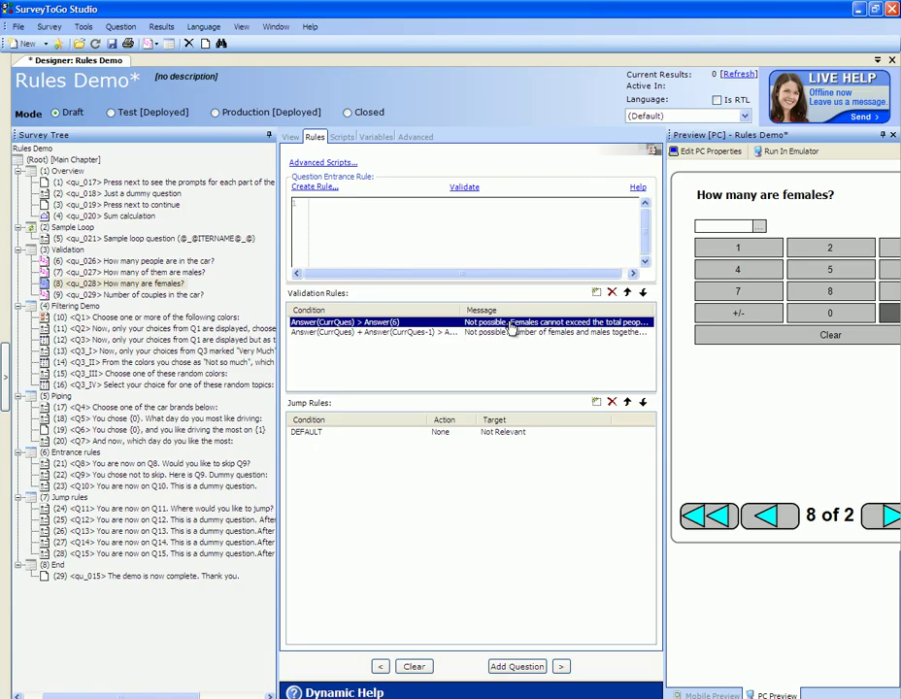
{"action": "left_click", "coordinate": [307, 325]}
{"action": "double_click", "coordinate": [308, 325]}
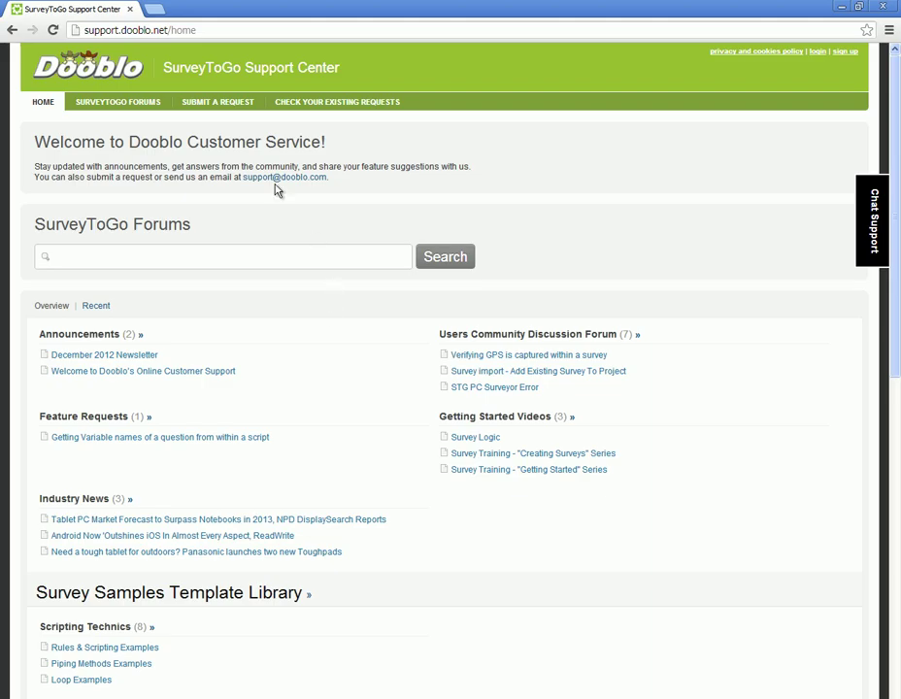
Search the SurveyToGo support forums for "handbook" and open the Built-In Functions Hand Book article
{"action": "left_click_drag", "start_coordinate": [81, 30], "coordinate": [166, 32]}
{"action": "left_click", "coordinate": [121, 266]}
{"action": "type", "text": "handbook"}
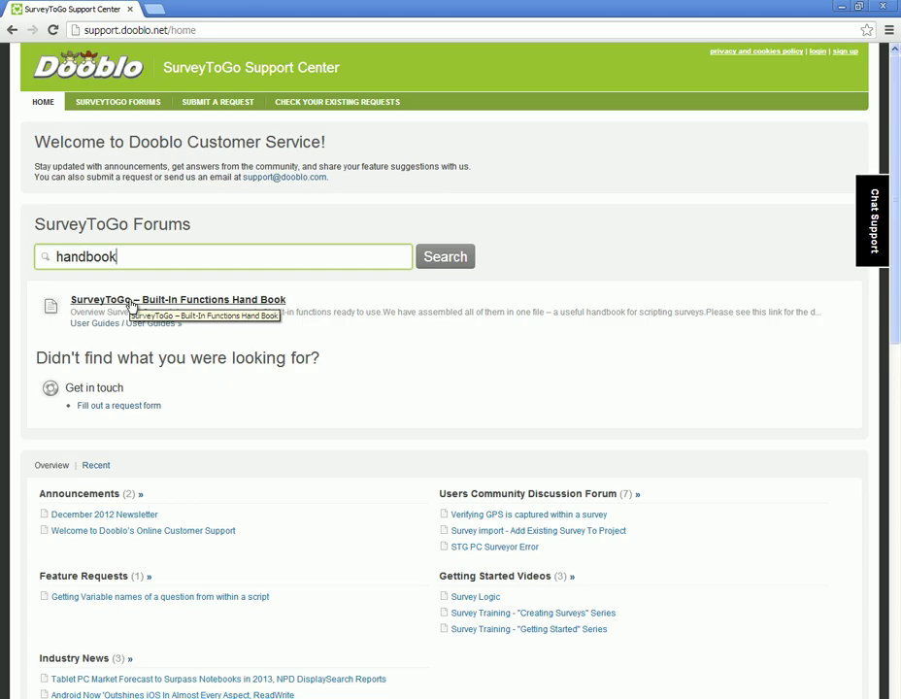
{"action": "left_click", "coordinate": [131, 303]}
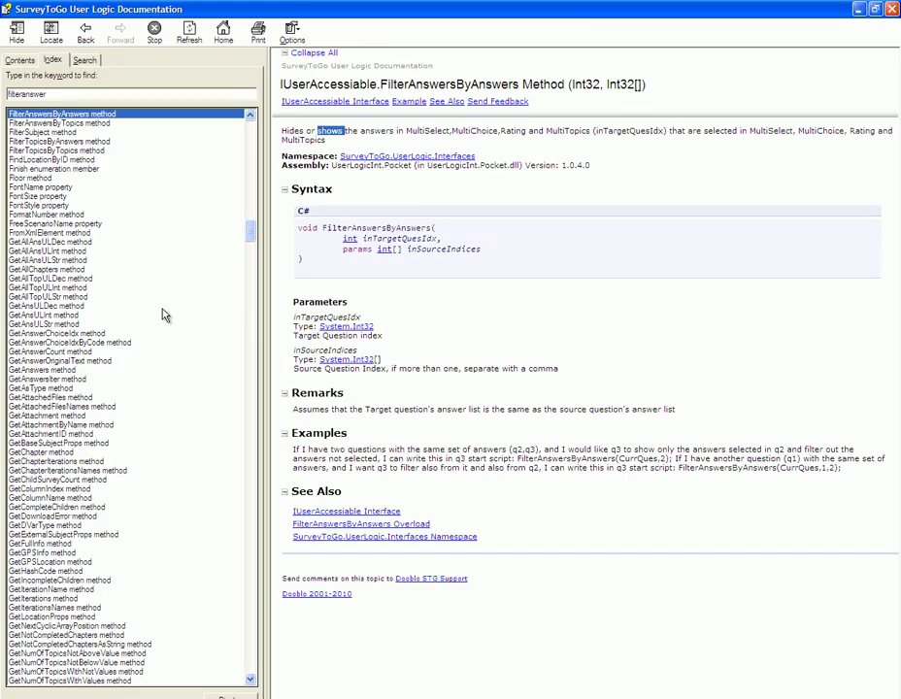
Look up the Answer method in the SurveyToGo User Logic Documentation and read its description, parameters and example
{"action": "double_click", "coordinate": [54, 95]}
{"action": "type", "text": "answer"}
{"action": "double_click", "coordinate": [47, 114]}
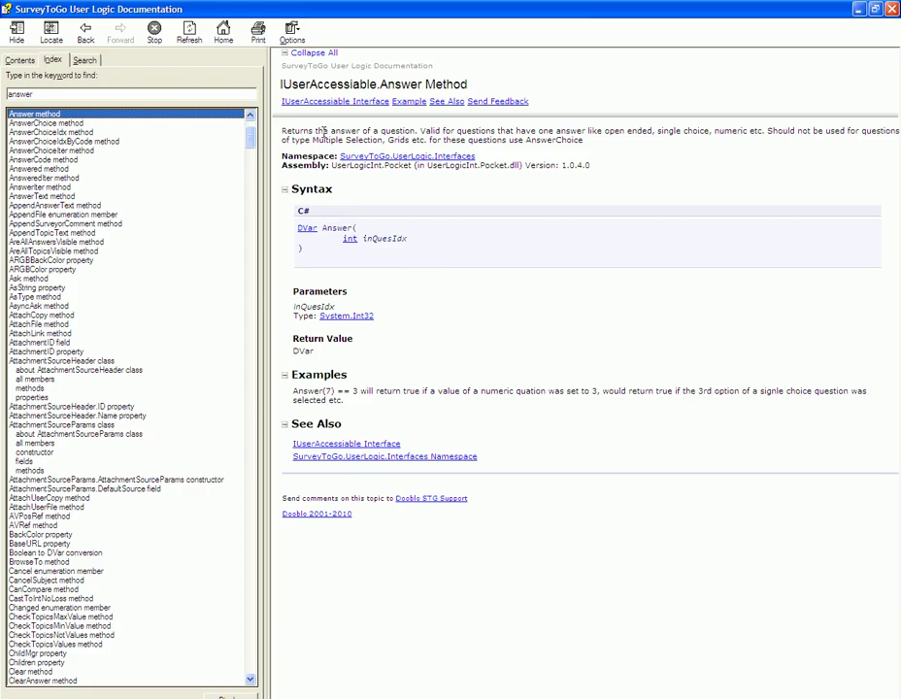
{"action": "left_click_drag", "start_coordinate": [283, 130], "coordinate": [346, 143]}
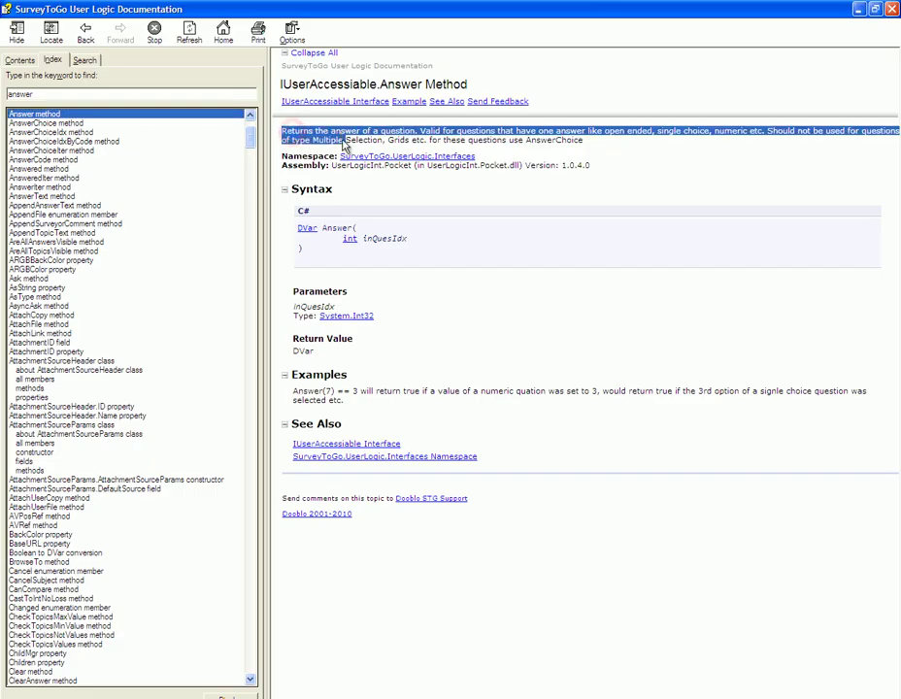
{"action": "left_click_drag", "start_coordinate": [294, 290], "coordinate": [336, 309]}
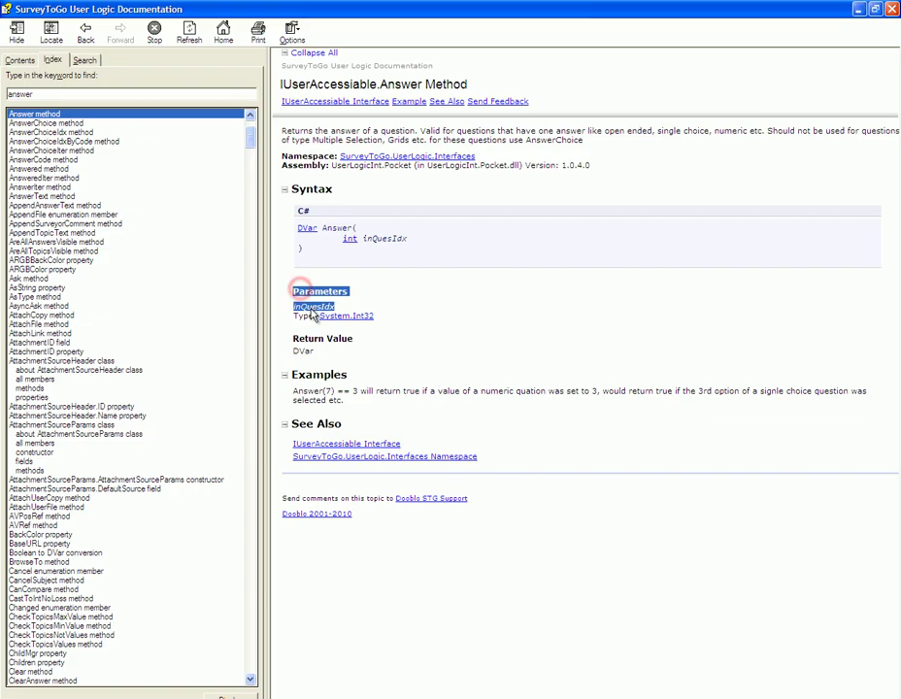
{"action": "triple_click", "coordinate": [304, 391]}
{"action": "left_click", "coordinate": [650, 339]}
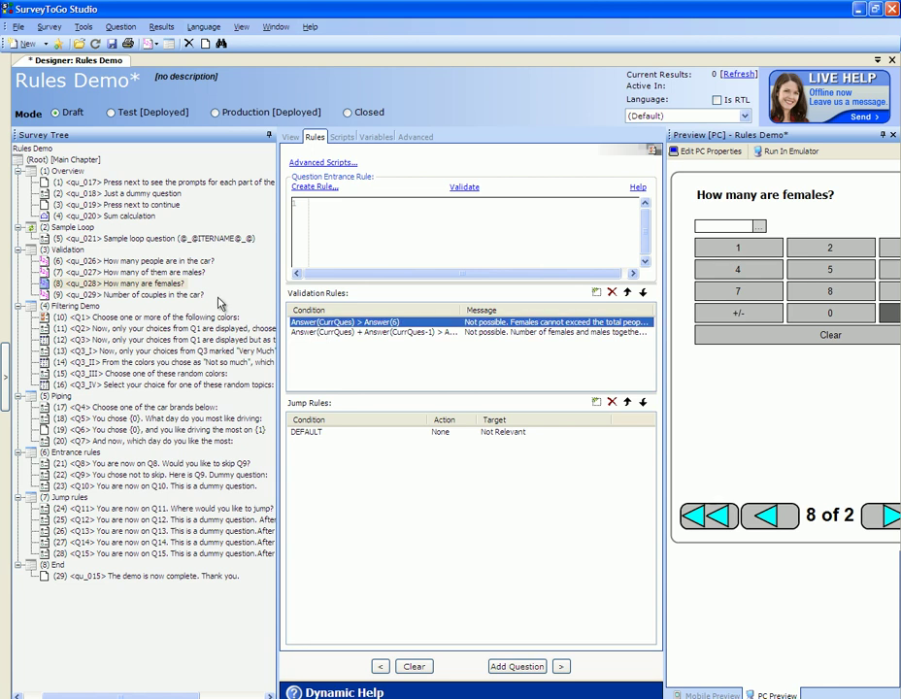
Examine both validation rules of the females question in SurveyToGo Studio, resizing the condition and message columns to read them
{"action": "left_click", "coordinate": [332, 323]}
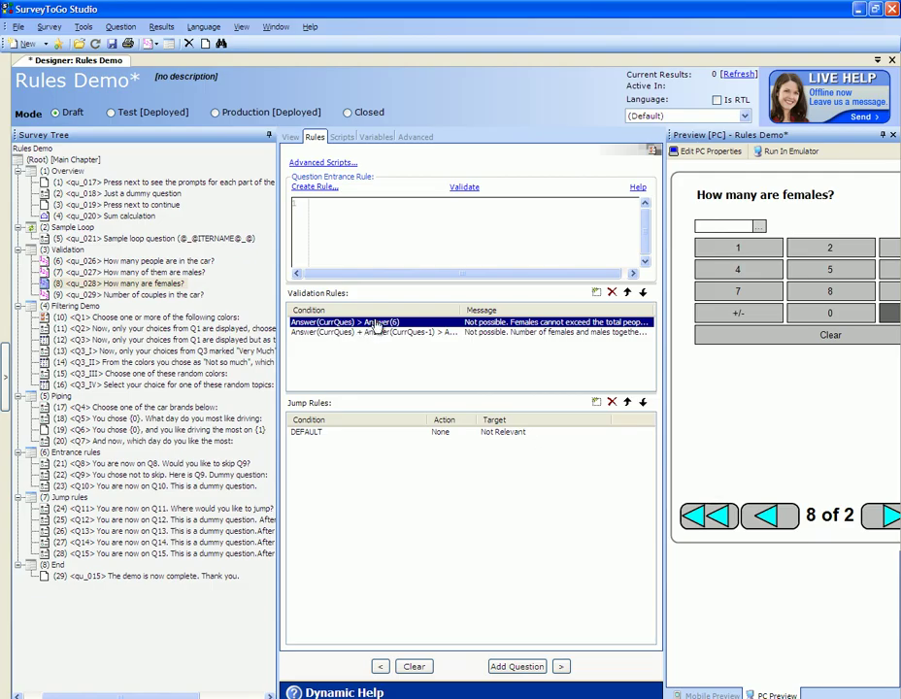
{"action": "left_click", "coordinate": [377, 333]}
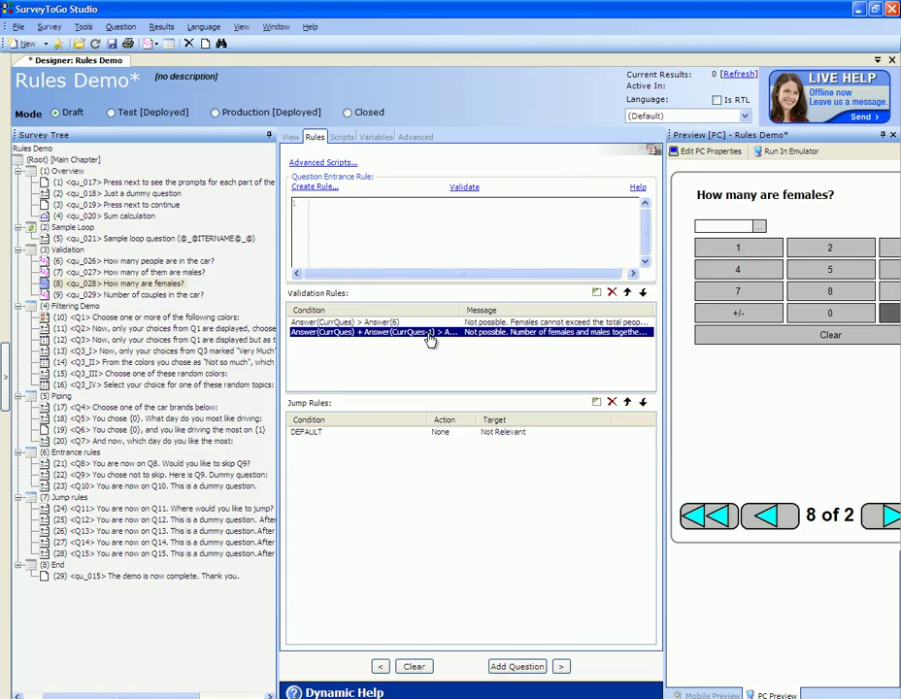
{"action": "left_click_drag", "start_coordinate": [459, 310], "coordinate": [512, 310]}
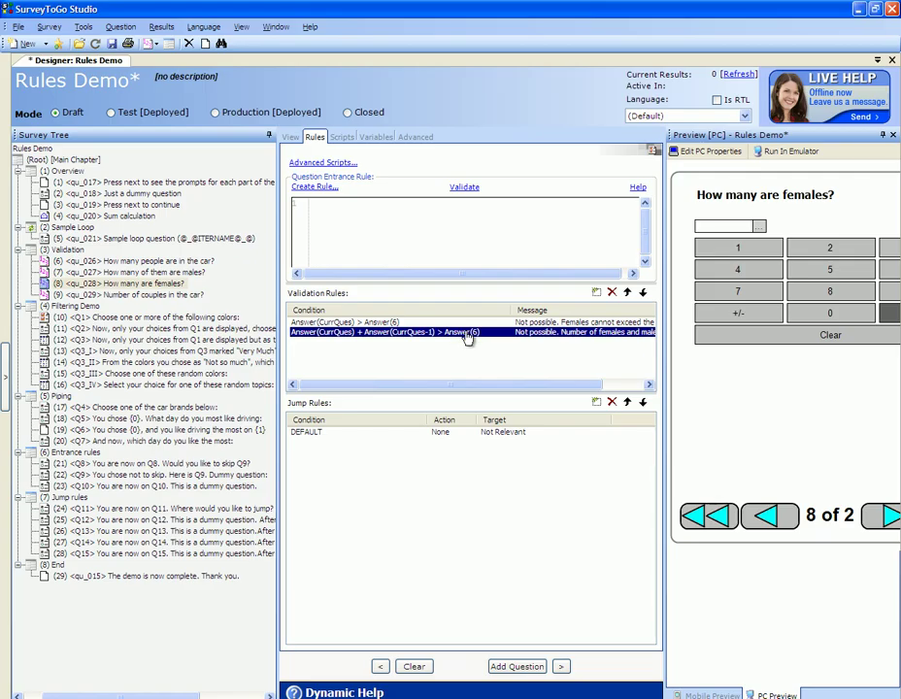
{"action": "left_click_drag", "start_coordinate": [509, 309], "coordinate": [452, 309]}
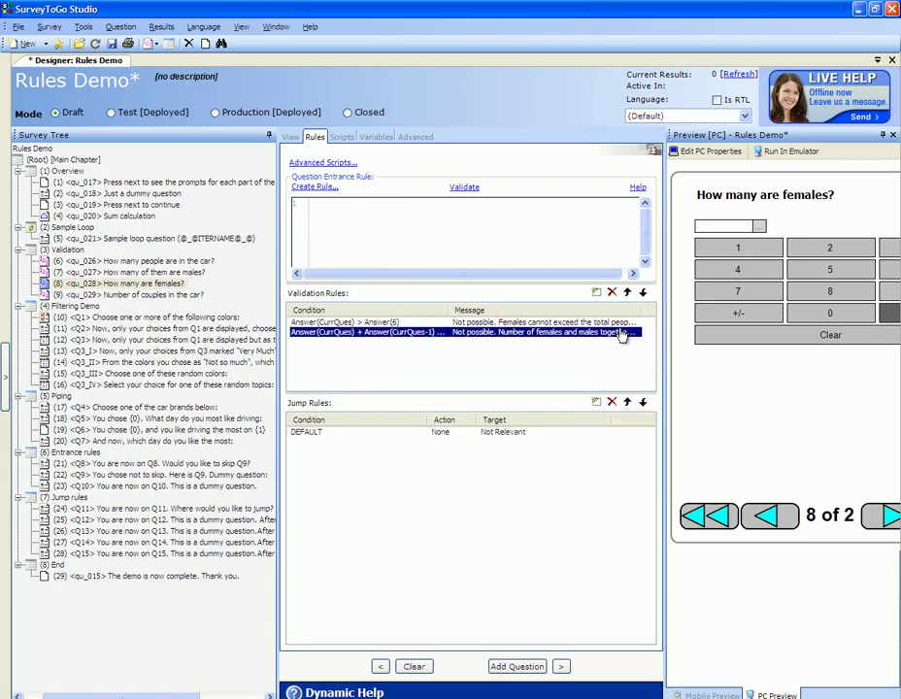
{"action": "left_click_drag", "start_coordinate": [639, 312], "coordinate": [655, 312]}
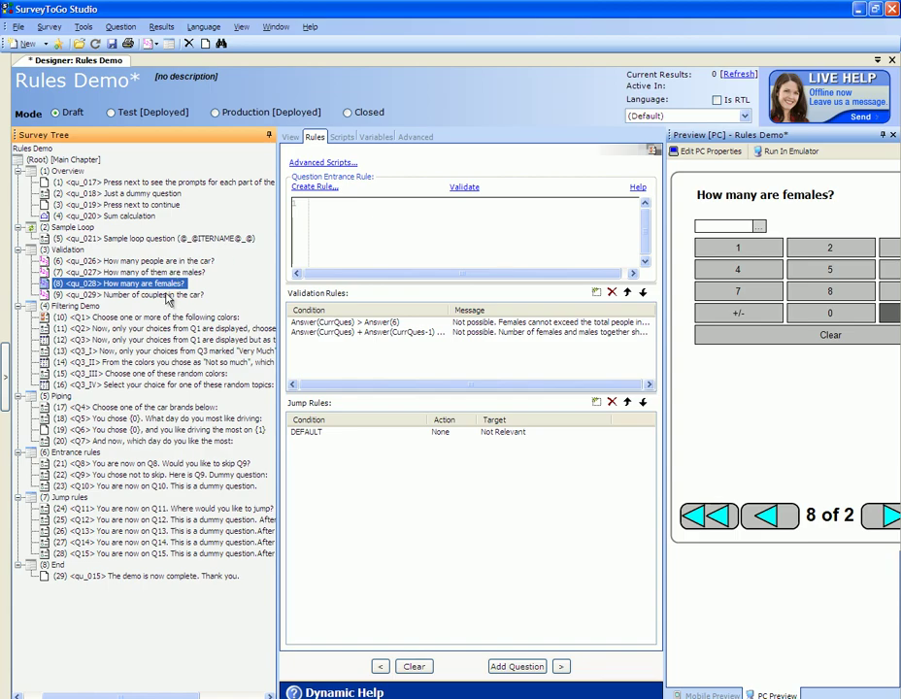
Open question 9, "Number of couples in the car?", and review its wording
{"action": "left_click", "coordinate": [169, 295]}
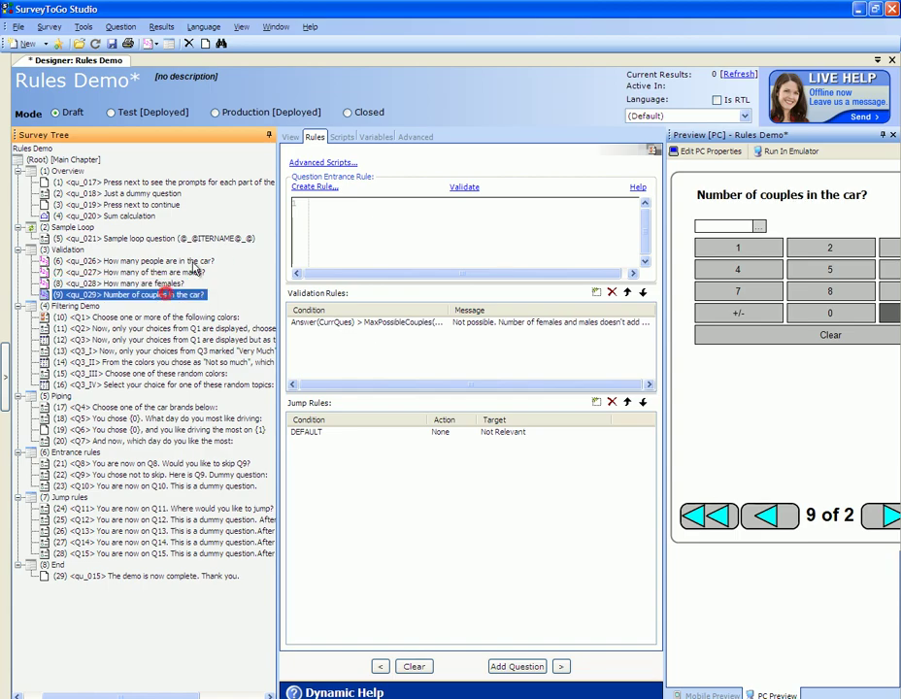
{"action": "left_click", "coordinate": [289, 137]}
{"action": "left_click", "coordinate": [303, 210]}
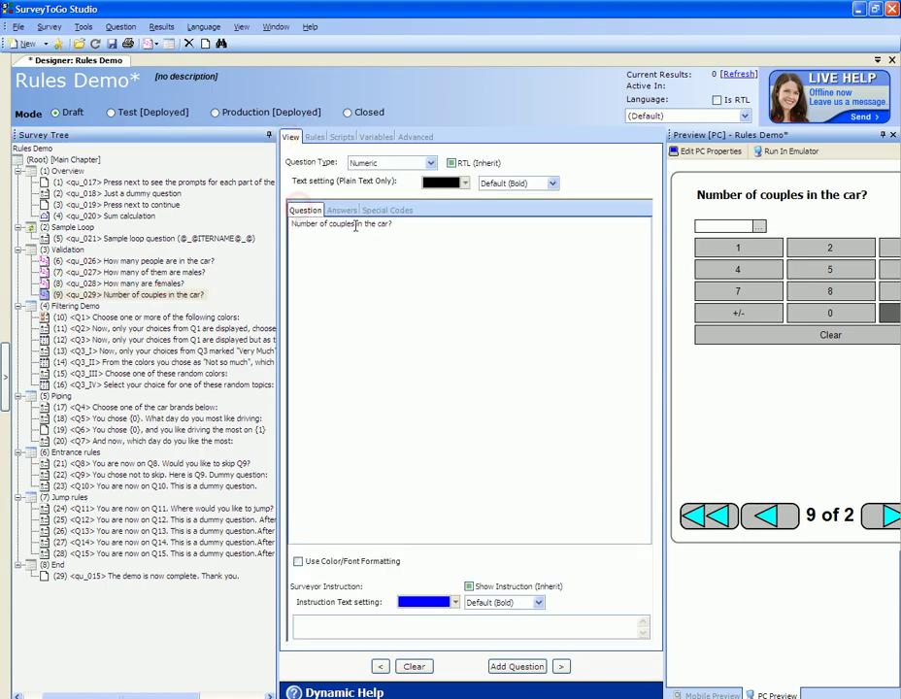
{"action": "left_click_drag", "start_coordinate": [393, 225], "coordinate": [306, 225]}
{"action": "left_click", "coordinate": [309, 225]}
Check the couples question's lower answer limit and set its upper limit to 8
{"action": "left_click", "coordinate": [342, 211]}
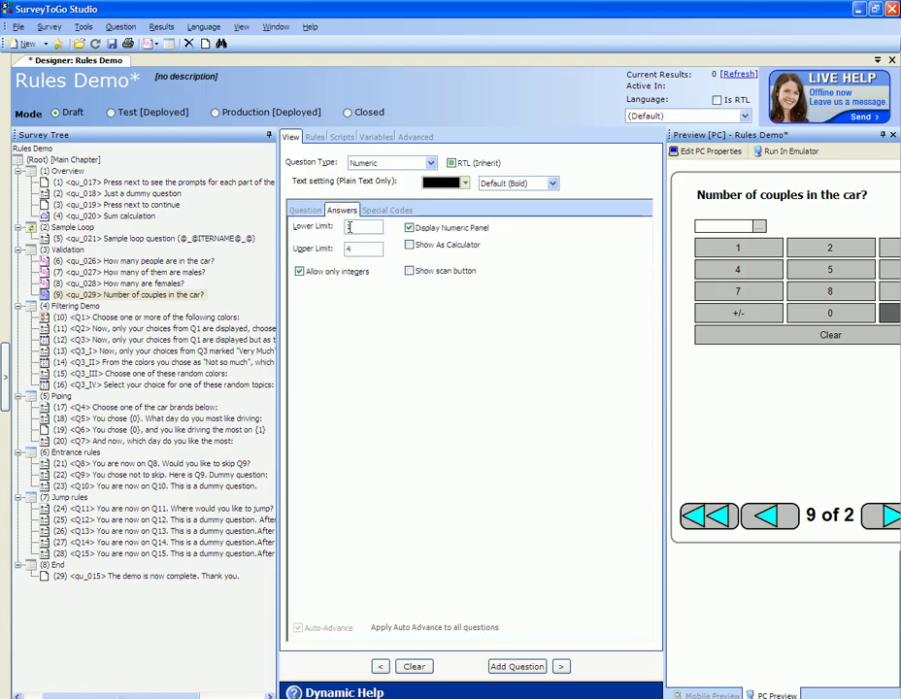
{"action": "left_click", "coordinate": [351, 227]}
{"action": "double_click", "coordinate": [348, 249]}
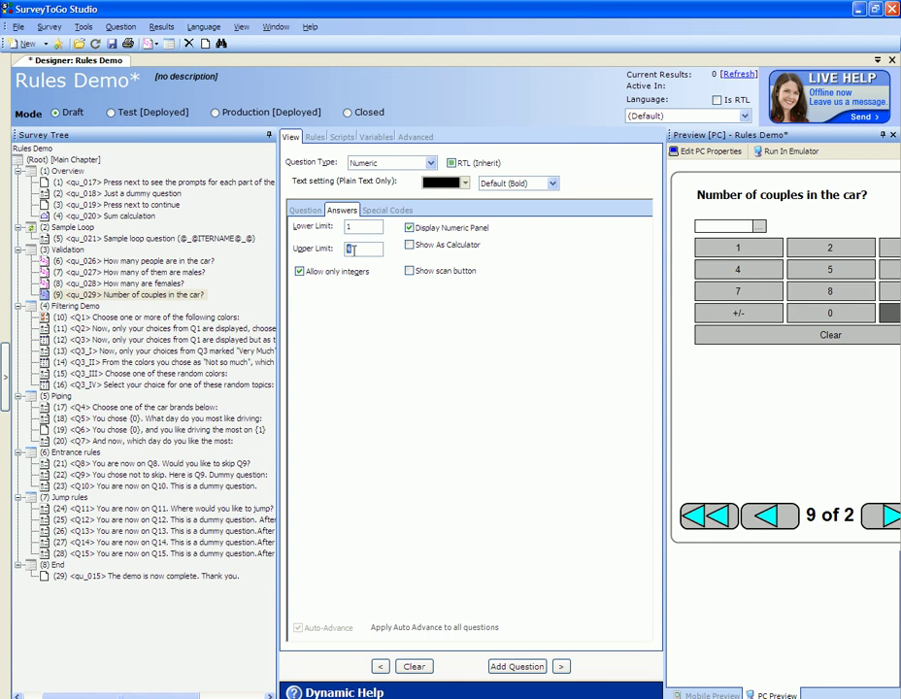
{"action": "type", "text": "8"}
Check the couples question's rules and scripts, and open the advanced scripts to locate the MySum, ShouldQ9Show and MaxPossibleCouples functions
{"action": "left_click", "coordinate": [315, 137]}
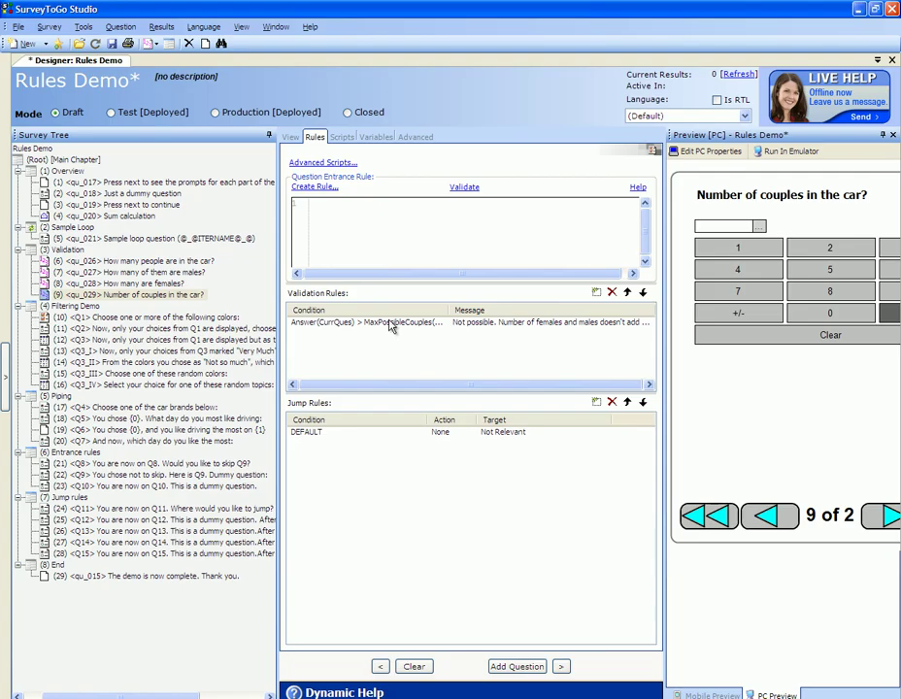
{"action": "left_click", "coordinate": [342, 137]}
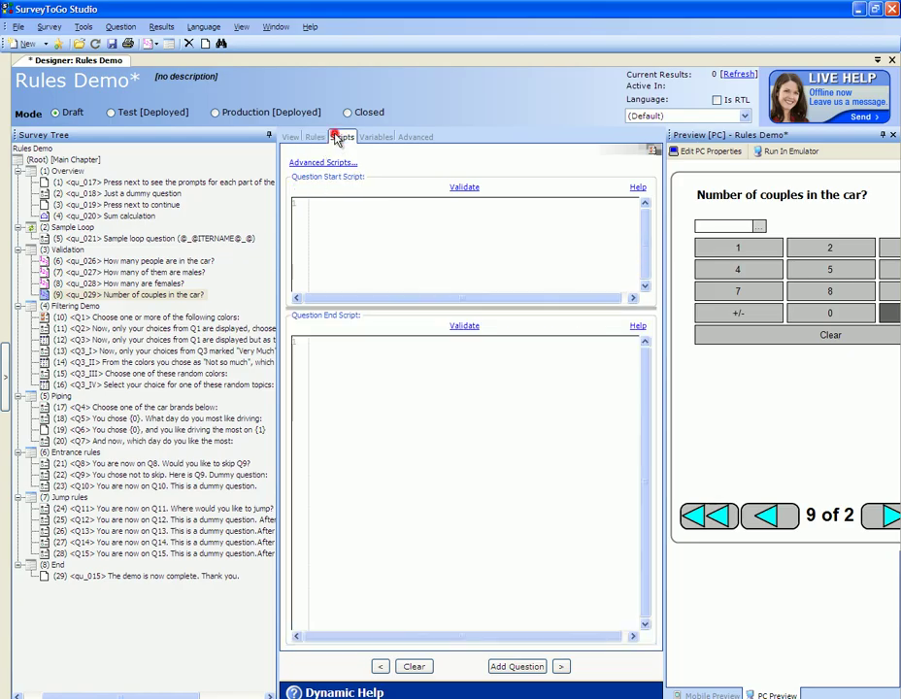
{"action": "left_click", "coordinate": [316, 137]}
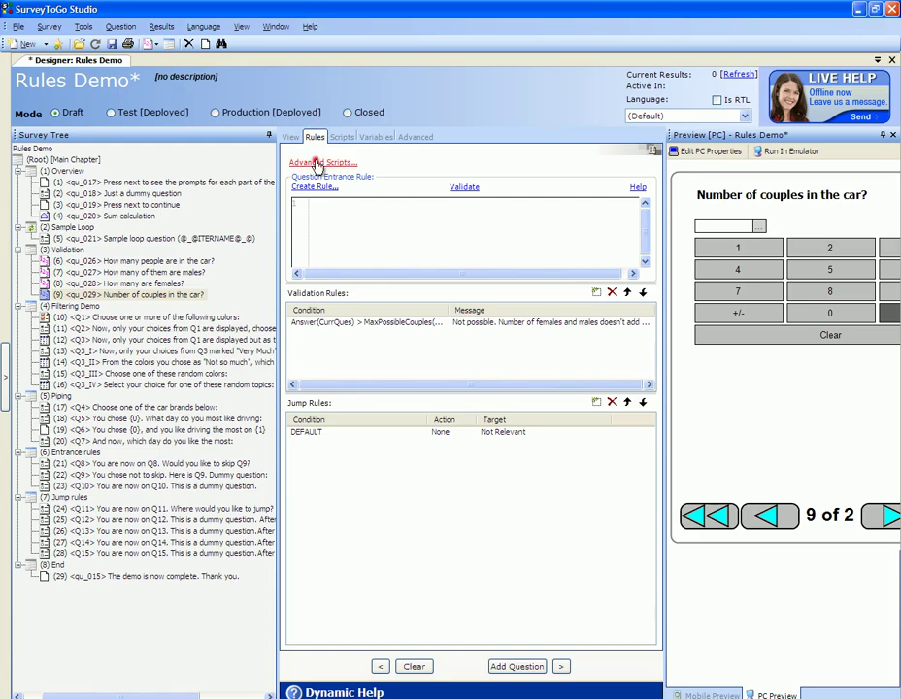
{"action": "left_click", "coordinate": [317, 165]}
{"action": "left_click_drag", "start_coordinate": [349, 191], "coordinate": [349, 95]}
{"action": "double_click", "coordinate": [250, 147]}
{"action": "double_click", "coordinate": [252, 214]}
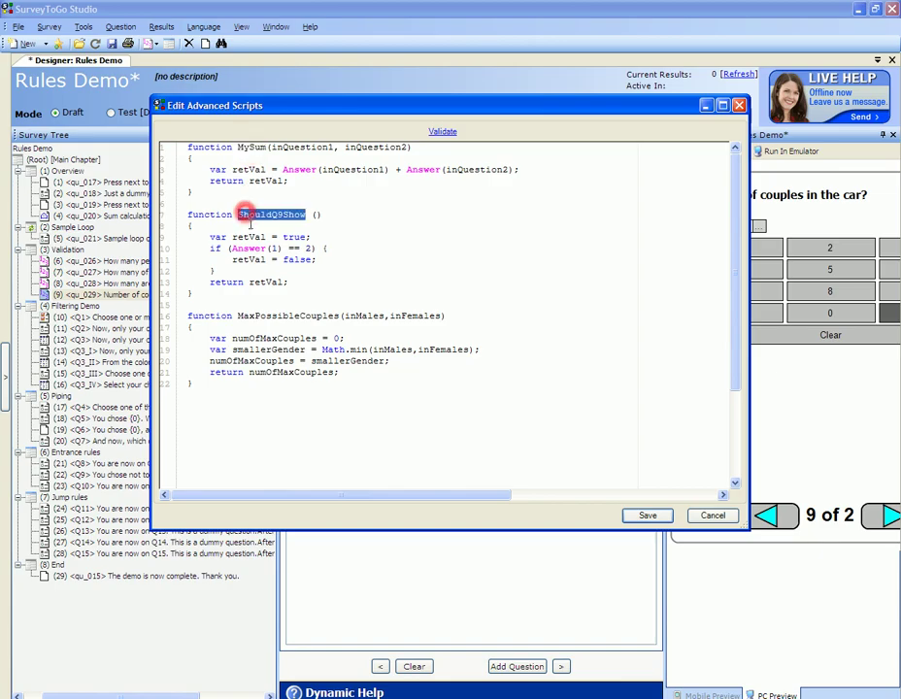
{"action": "double_click", "coordinate": [272, 316]}
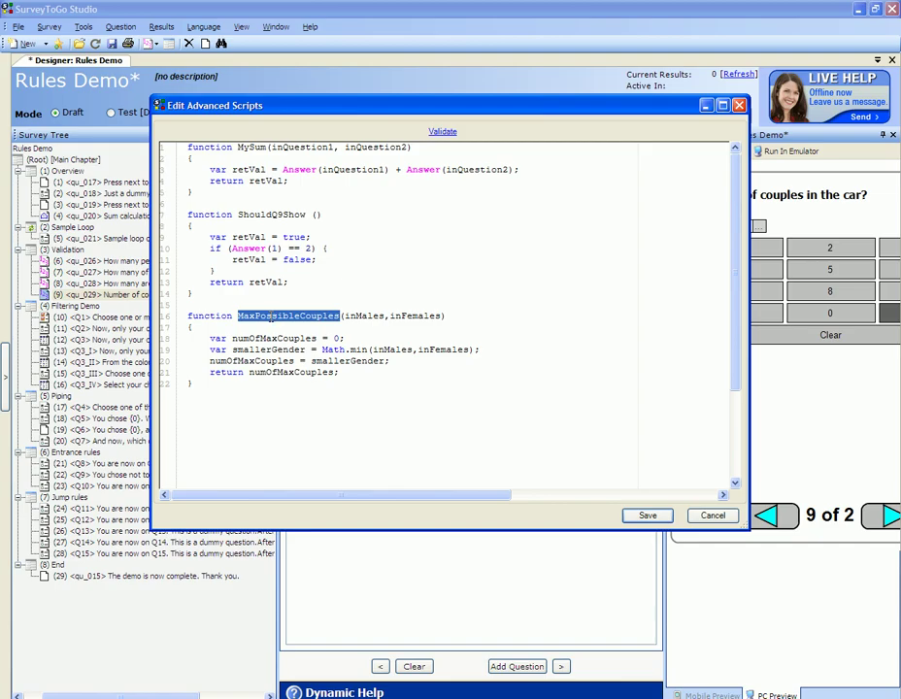
{"action": "left_click", "coordinate": [291, 316]}
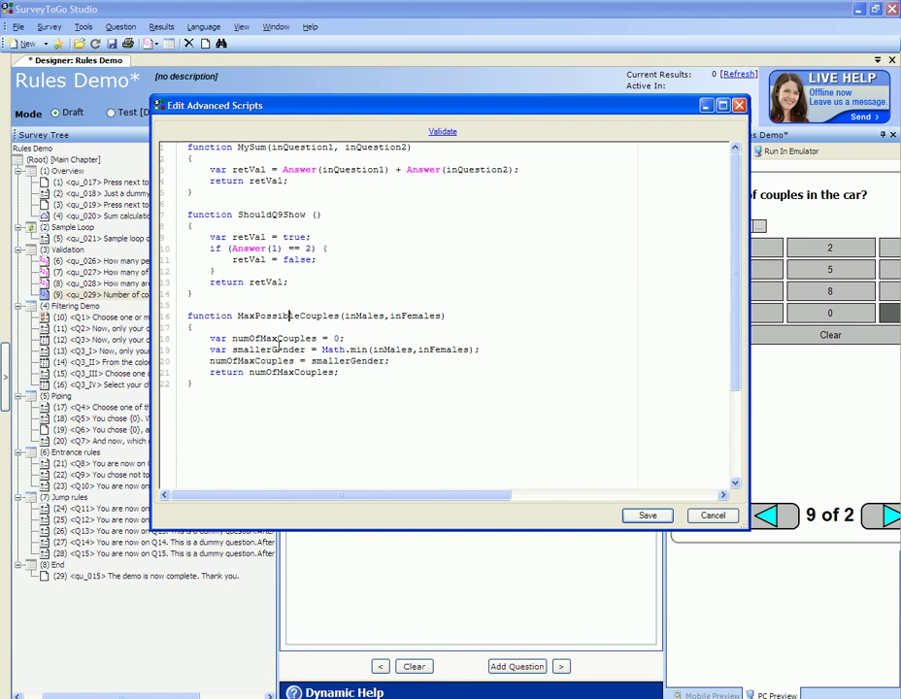
Examine the MaxPossibleCouples function's inMales and inFemales parameters and its use of Math.min
{"action": "left_click", "coordinate": [276, 347]}
{"action": "left_click_drag", "start_coordinate": [321, 350], "coordinate": [363, 349]}
{"action": "left_click", "coordinate": [352, 350]}
{"action": "double_click", "coordinate": [366, 316]}
{"action": "left_click", "coordinate": [423, 315]}
{"action": "double_click", "coordinate": [424, 315]}
{"action": "double_click", "coordinate": [366, 316]}
{"action": "double_click", "coordinate": [403, 316]}
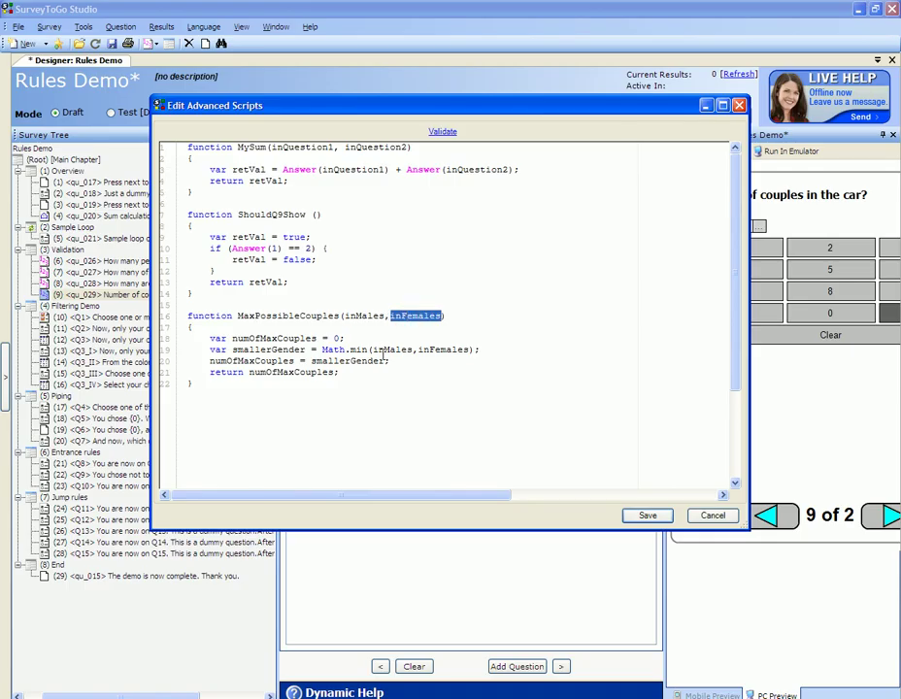
Trace how MaxPossibleCouples assigns smallerGender to numOfMaxCouples and returns it
{"action": "left_click", "coordinate": [342, 350]}
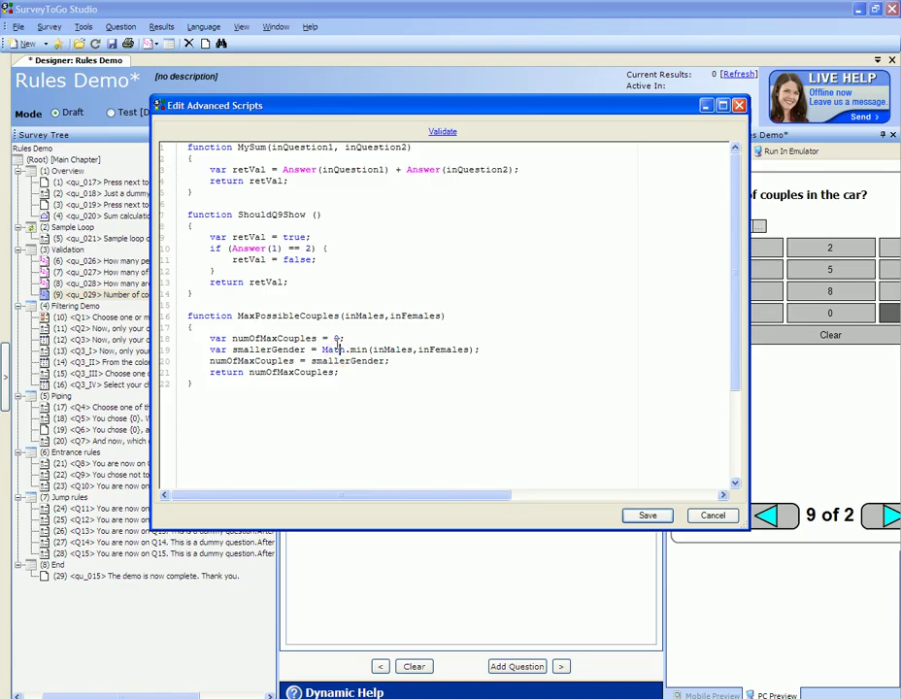
{"action": "double_click", "coordinate": [276, 348]}
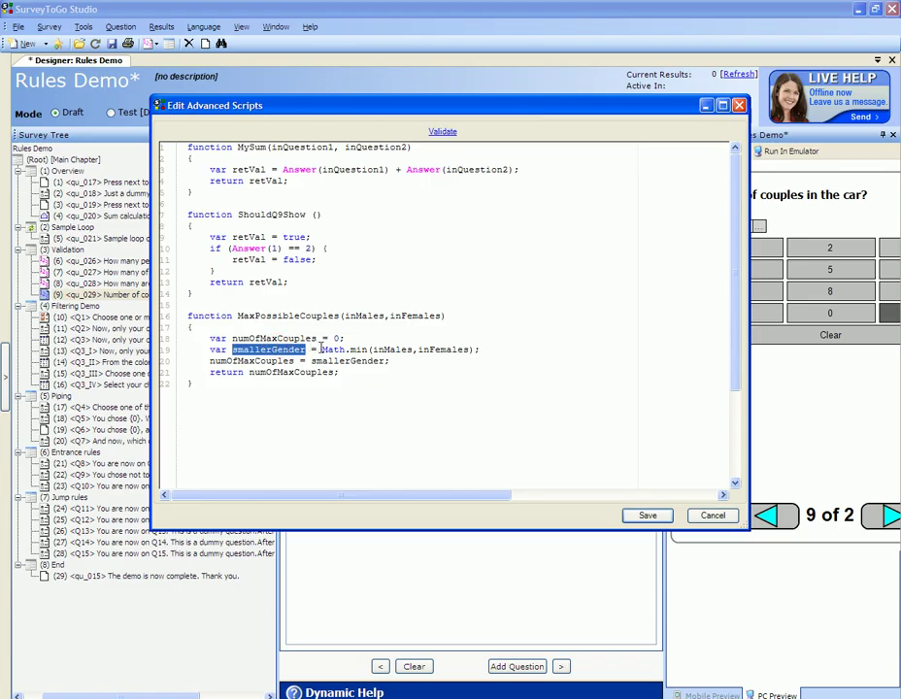
{"action": "double_click", "coordinate": [278, 360]}
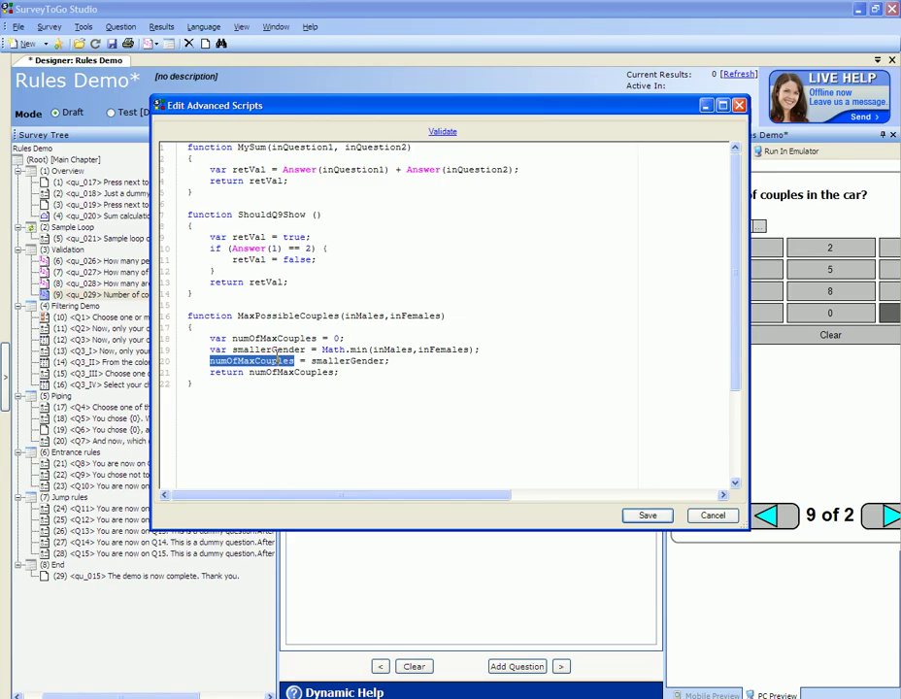
{"action": "double_click", "coordinate": [264, 373]}
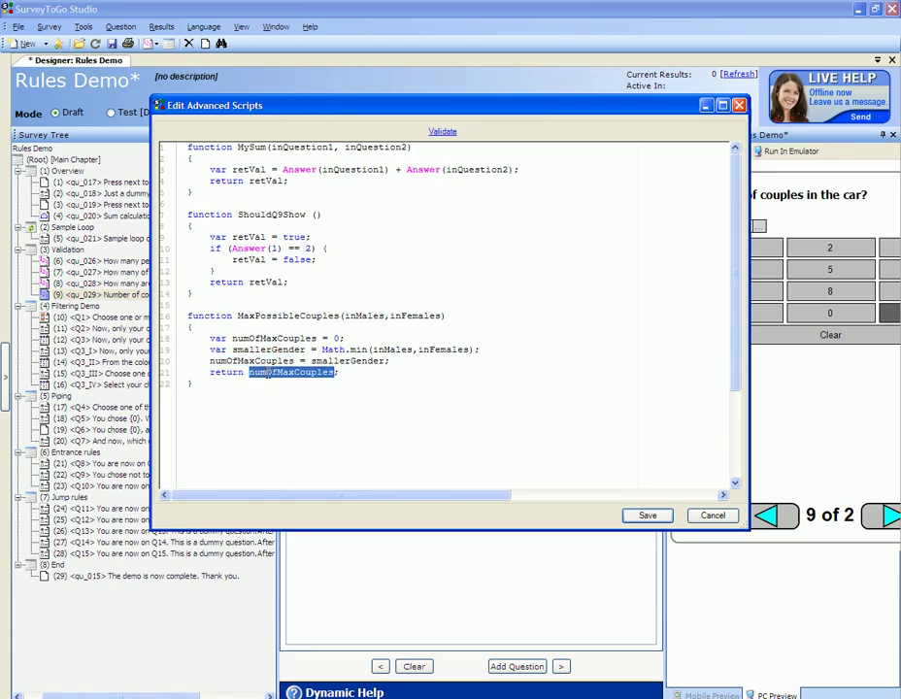
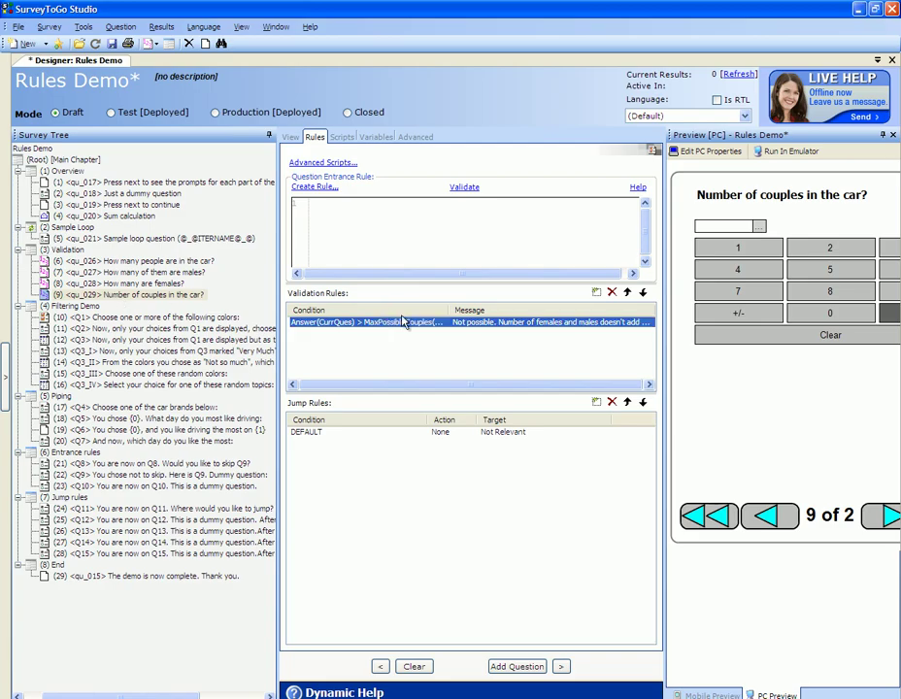
Widen the condition column and examine the couples rule's MaxPossibleCouples call, its Answer(7) and Answer(8) arguments and their ToInt conversions
{"action": "left_click_drag", "start_coordinate": [450, 309], "coordinate": [586, 303]}
{"action": "left_click", "coordinate": [320, 326]}
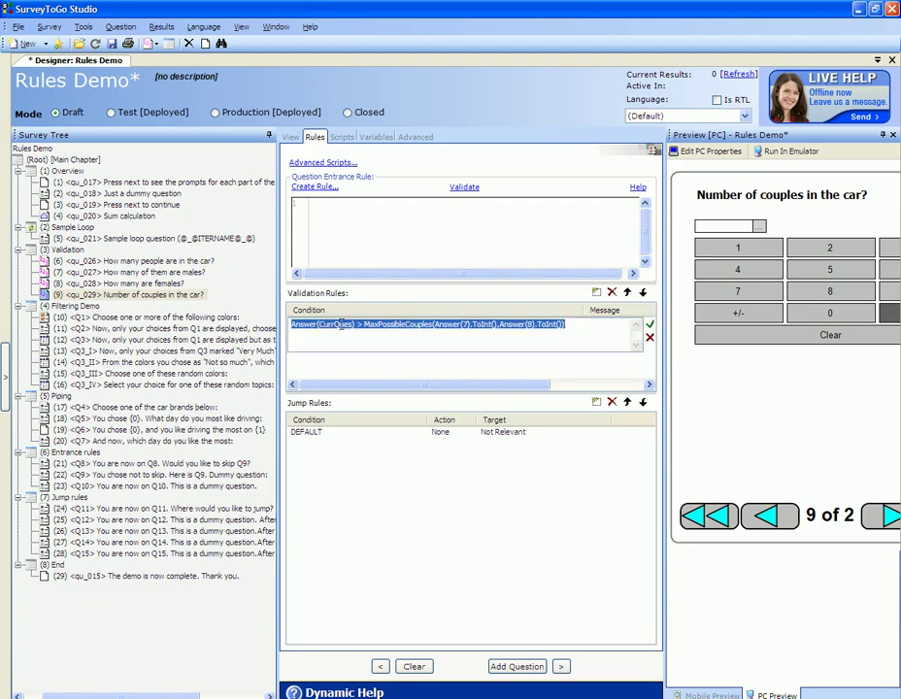
{"action": "left_click", "coordinate": [359, 326]}
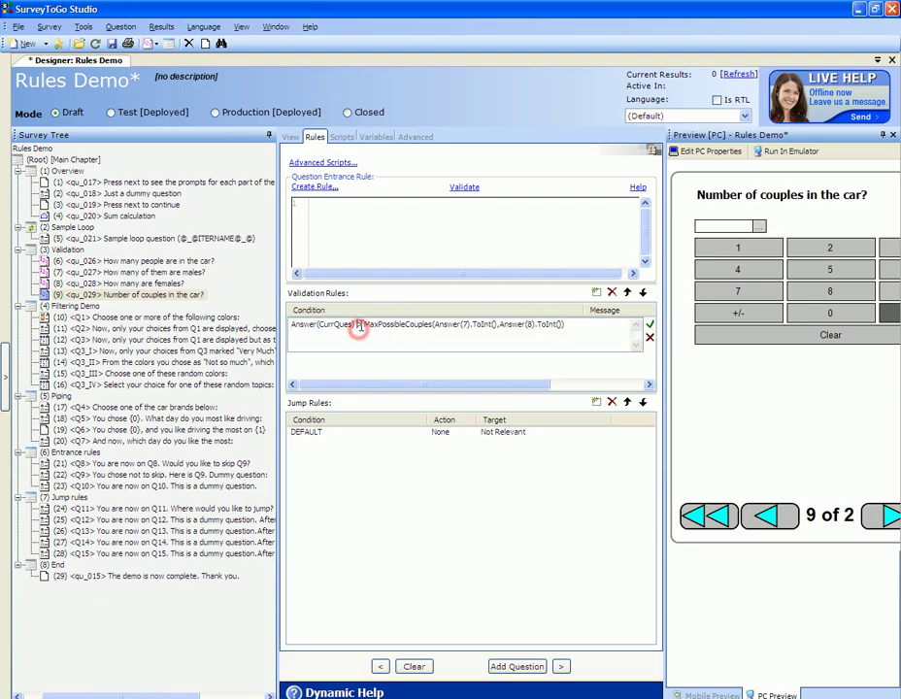
{"action": "left_click_drag", "start_coordinate": [365, 324], "coordinate": [431, 321]}
{"action": "left_click", "coordinate": [435, 325]}
{"action": "left_click_drag", "start_coordinate": [437, 324], "coordinate": [470, 324]}
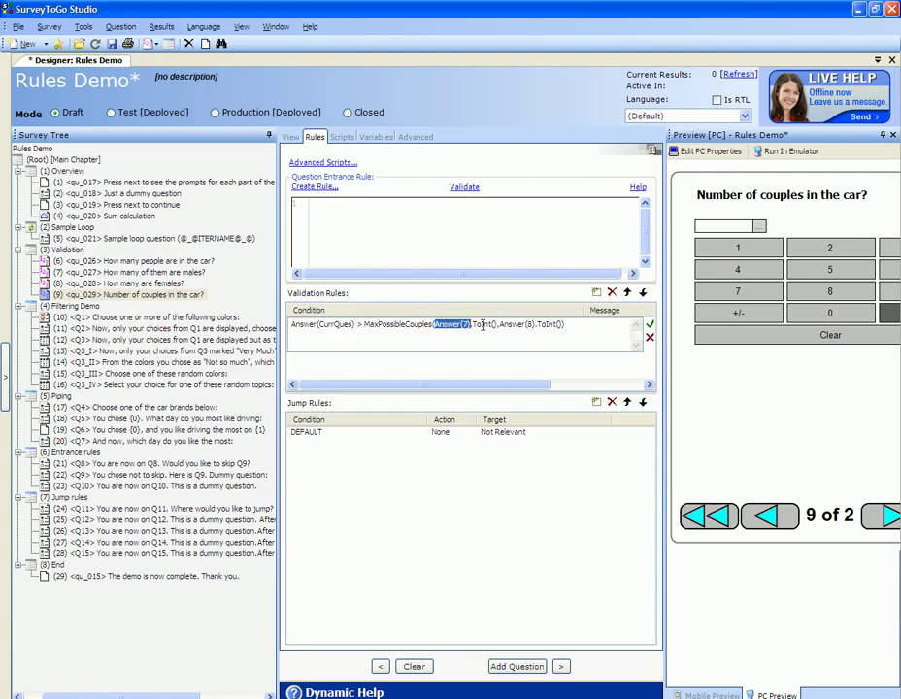
{"action": "left_click_drag", "start_coordinate": [499, 324], "coordinate": [534, 325]}
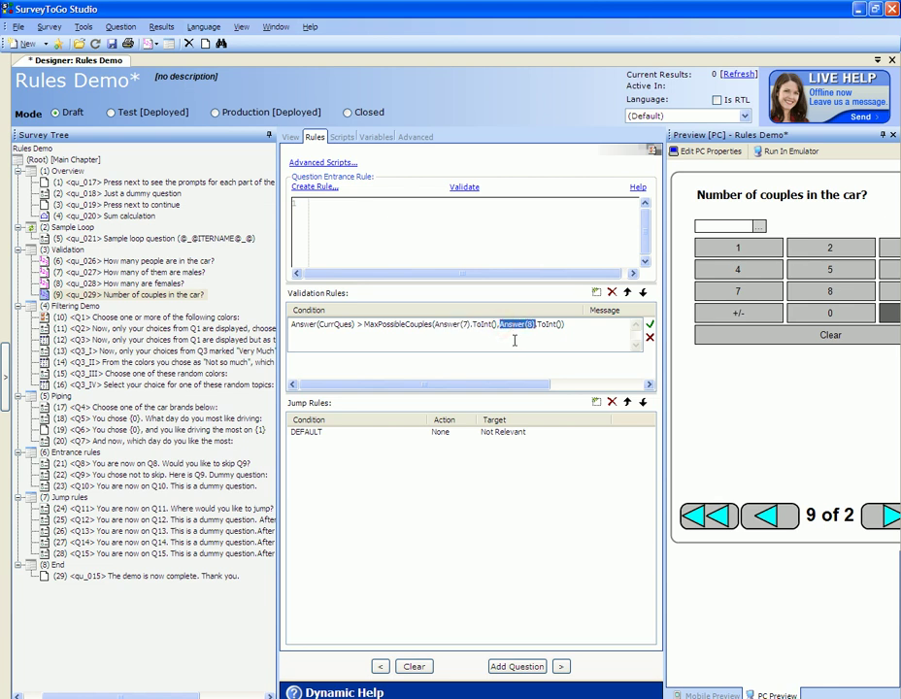
{"action": "double_click", "coordinate": [547, 325]}
{"action": "left_click", "coordinate": [559, 324]}
{"action": "left_click", "coordinate": [649, 326]}
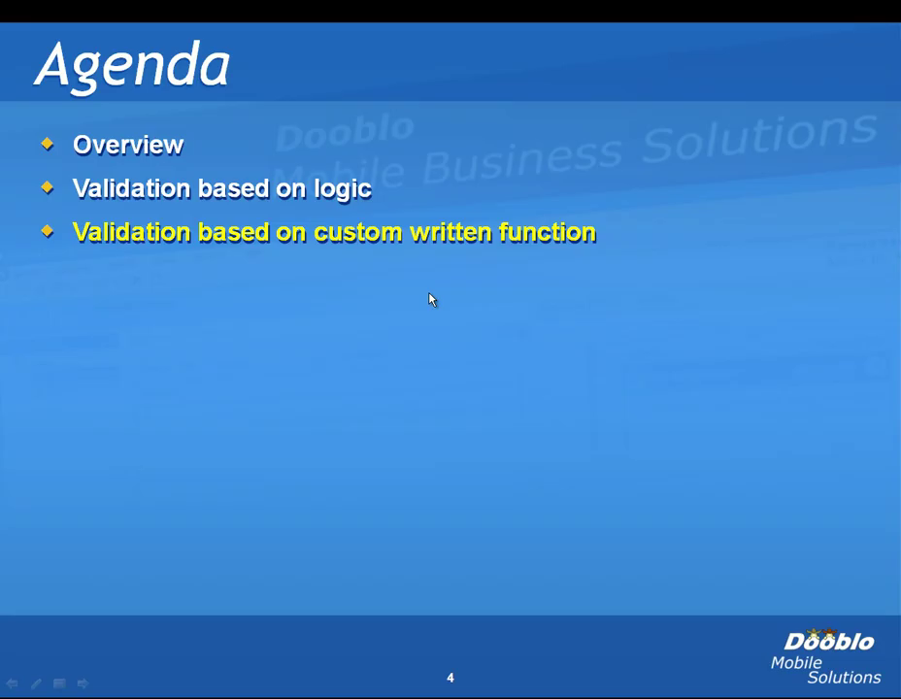
{"action": "left_click", "coordinate": [432, 299]}
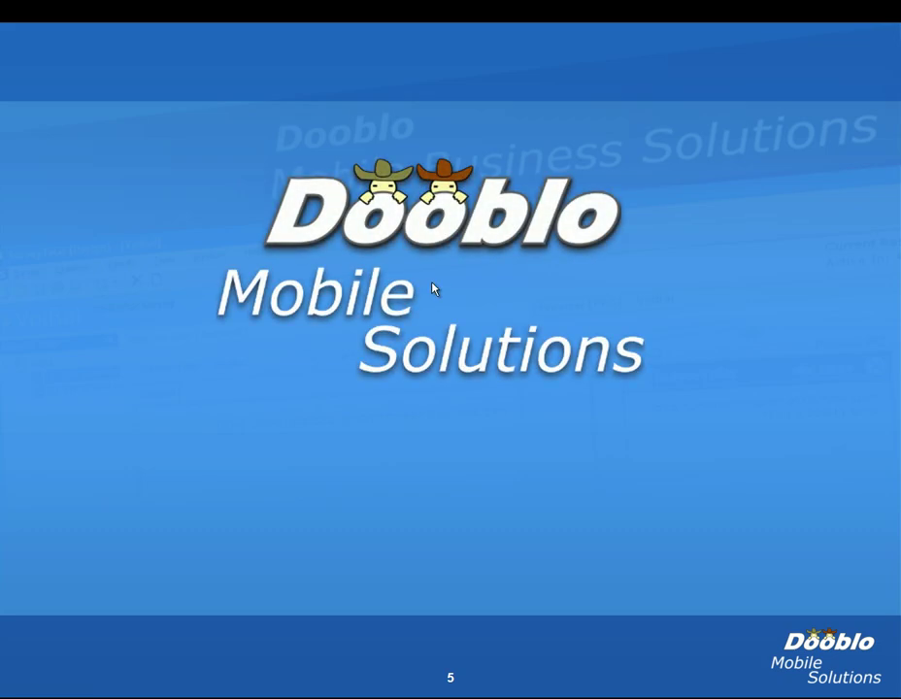
{"action": "left_click", "coordinate": [433, 289]}
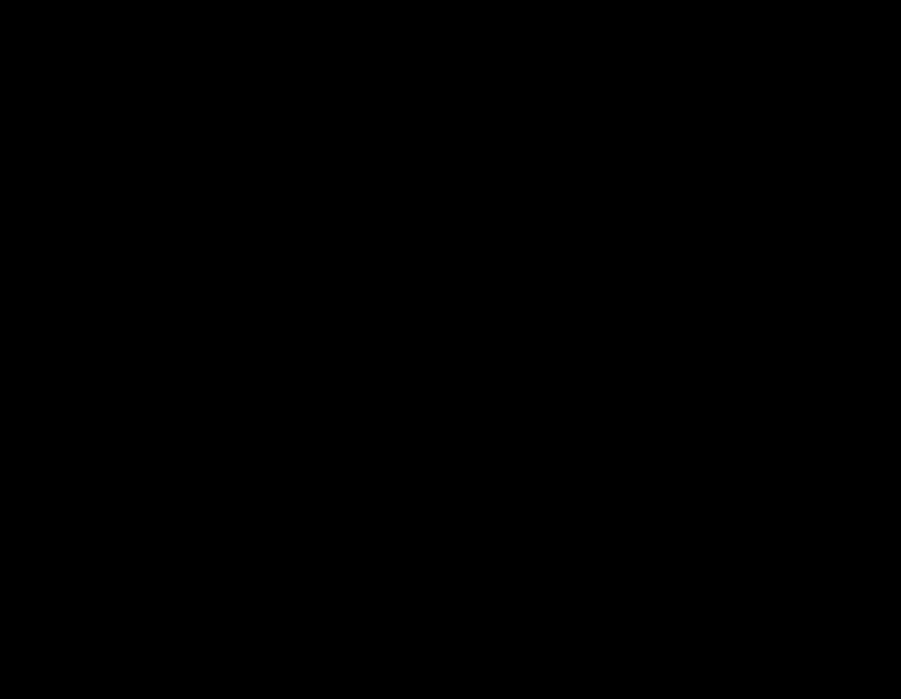